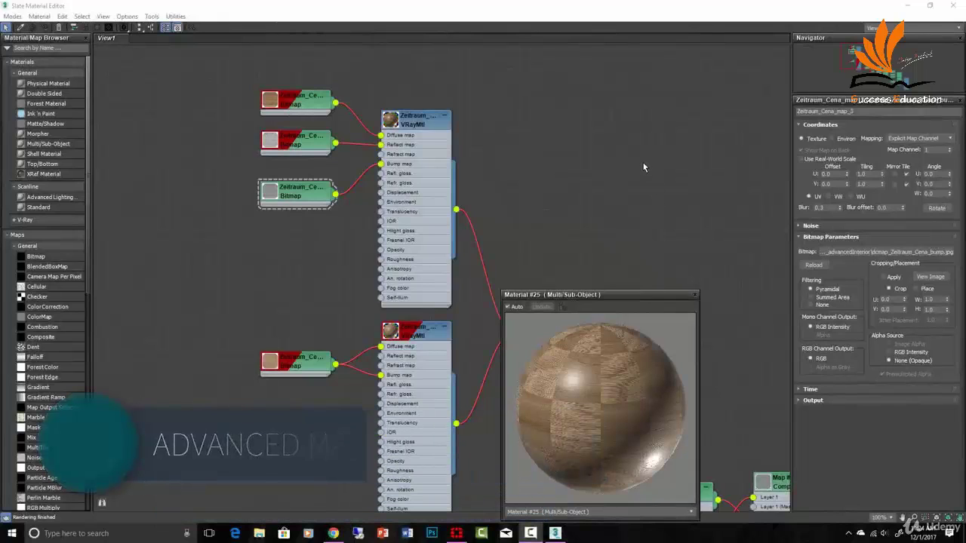
Close the Slate Material Editor and examine the wooden table in the viewport from several angles.
{"action": "left_click", "coordinate": [930, 5]}
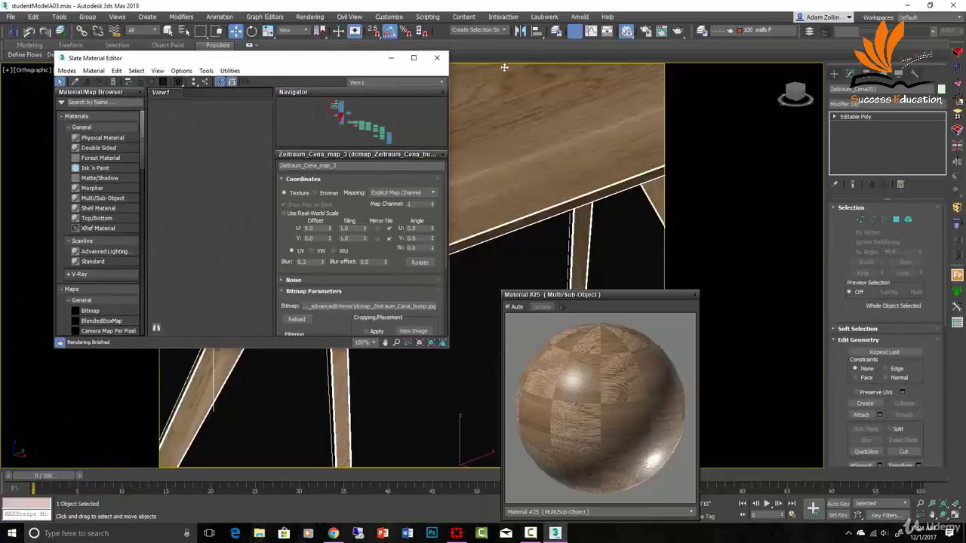
{"action": "scroll", "coordinate": [555, 148], "scroll_direction": "down", "scroll_amount": 5}
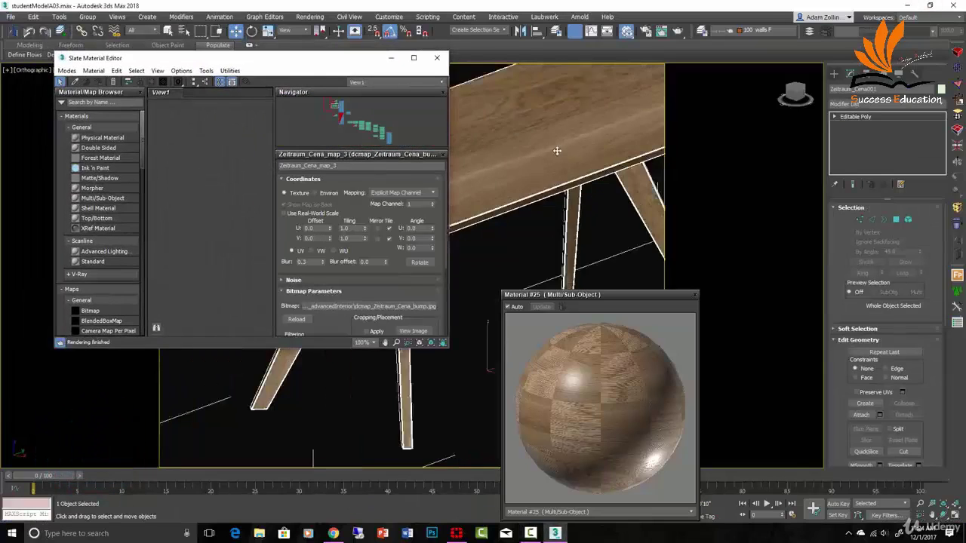
{"action": "mouse_move", "coordinate": [571, 165]}
{"action": "middle_mouse_down"}
{"action": "mouse_move", "coordinate": [606, 205]}
{"action": "mouse_move", "coordinate": [575, 181]}
{"action": "middle_mouse_up"}
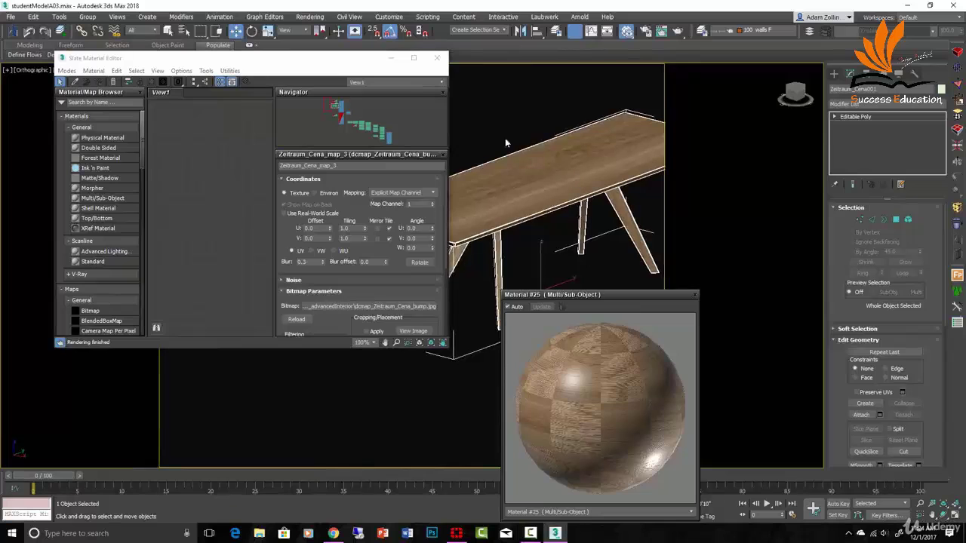
{"action": "left_click", "coordinate": [437, 58]}
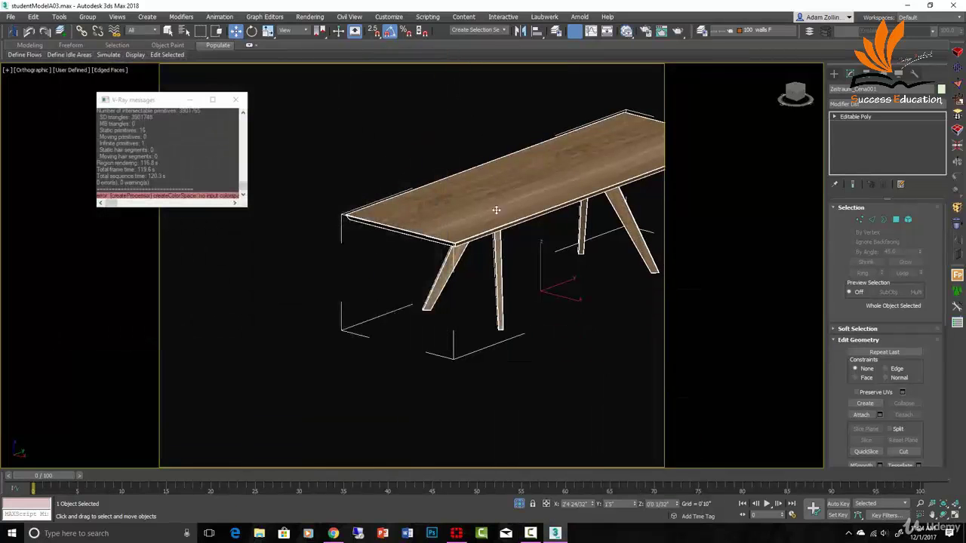
{"action": "middle_click_drag", "start_coordinate": [502, 216], "coordinate": [470, 224], "text": "alt"}
{"action": "scroll", "coordinate": [637, 243], "scroll_direction": "up", "scroll_amount": 5}
{"action": "scroll", "coordinate": [508, 259], "scroll_direction": "down", "scroll_amount": 5}
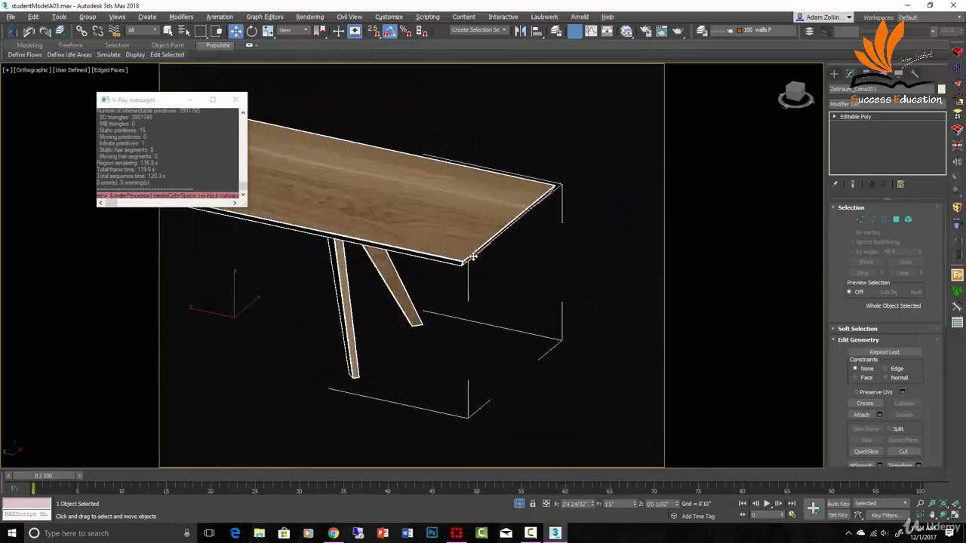
{"action": "middle_click_drag", "start_coordinate": [442, 252], "coordinate": [532, 270], "text": "alt"}
{"action": "scroll", "coordinate": [417, 219], "scroll_direction": "up", "scroll_amount": 2}
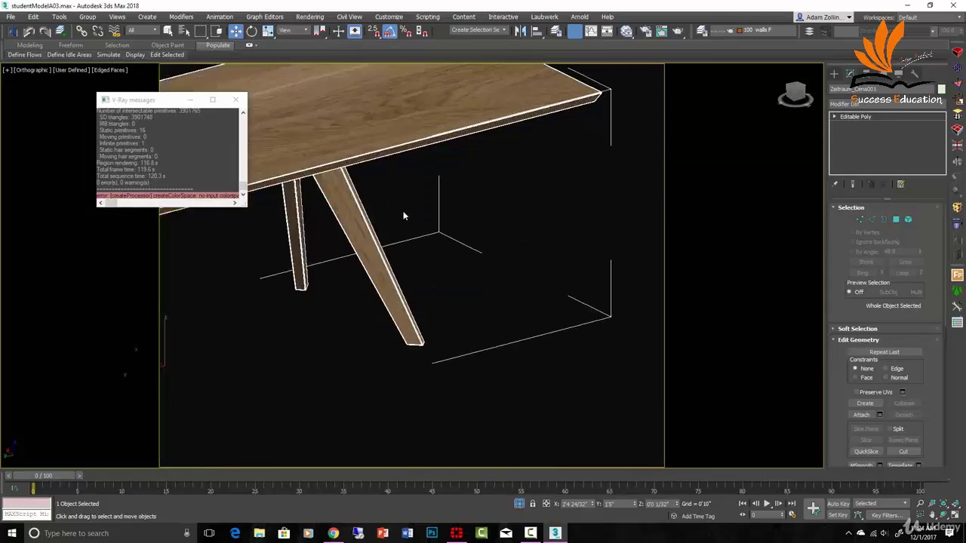
Deselect the table and examine the wood grain on its top, edges and legs, with and without edged faces.
{"action": "left_click", "coordinate": [404, 216]}
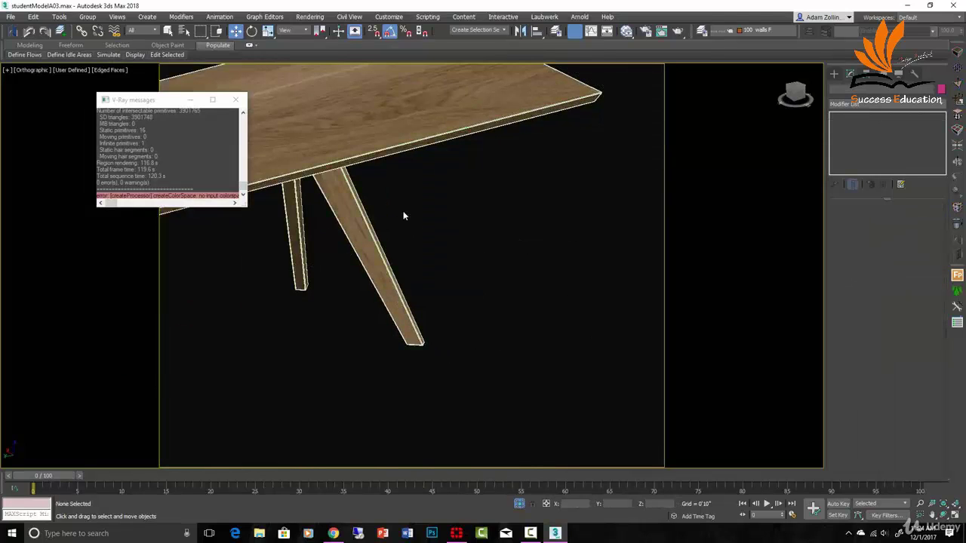
{"action": "scroll", "coordinate": [367, 213], "scroll_direction": "up", "scroll_amount": 6}
{"action": "key", "text": "F4"}
{"action": "scroll", "coordinate": [367, 215], "scroll_direction": "down", "scroll_amount": 7}
{"action": "key", "text": "F4"}
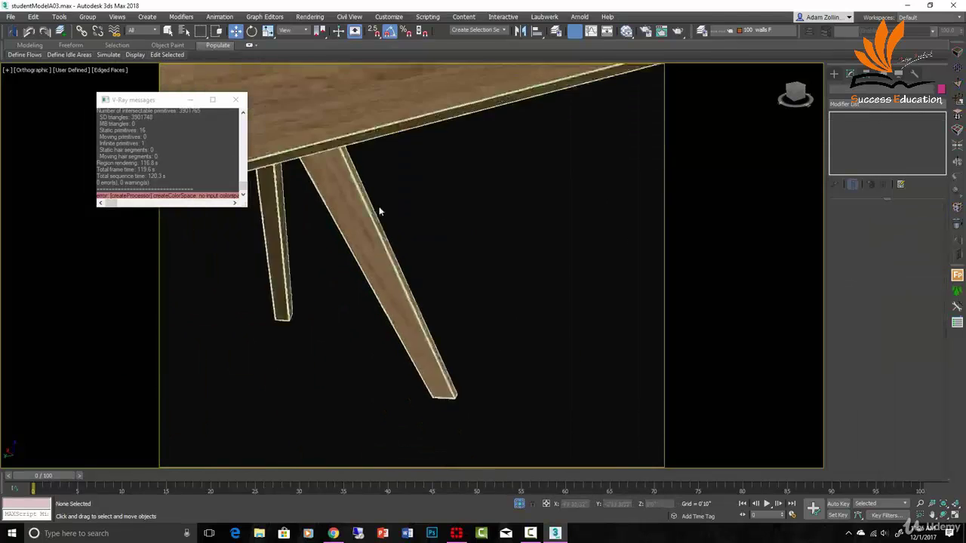
{"action": "middle_click_drag", "start_coordinate": [385, 209], "coordinate": [445, 265]}
{"action": "middle_click_drag", "start_coordinate": [490, 227], "coordinate": [452, 259], "text": "alt"}
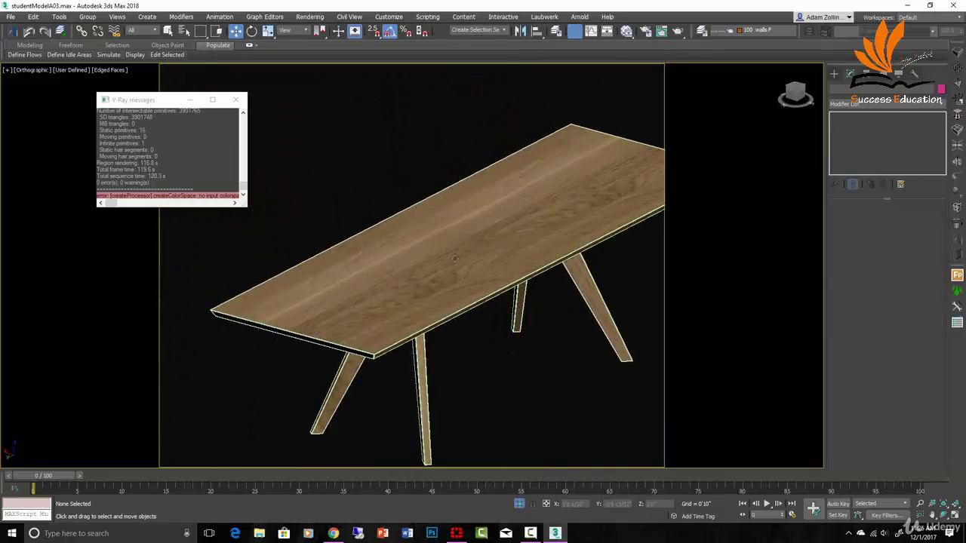
{"action": "scroll", "coordinate": [548, 315], "scroll_direction": "up", "scroll_amount": 3}
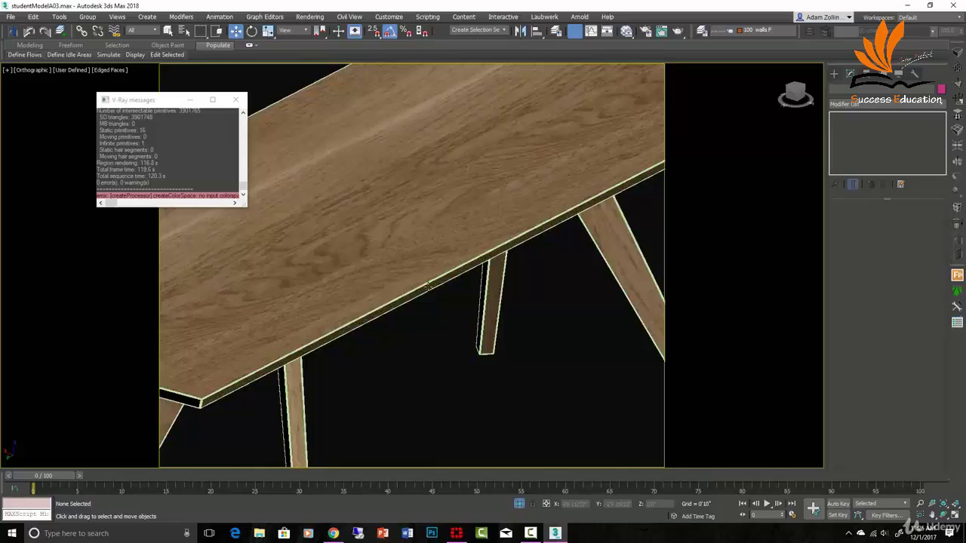
{"action": "scroll", "coordinate": [427, 286], "scroll_direction": "down", "scroll_amount": 6}
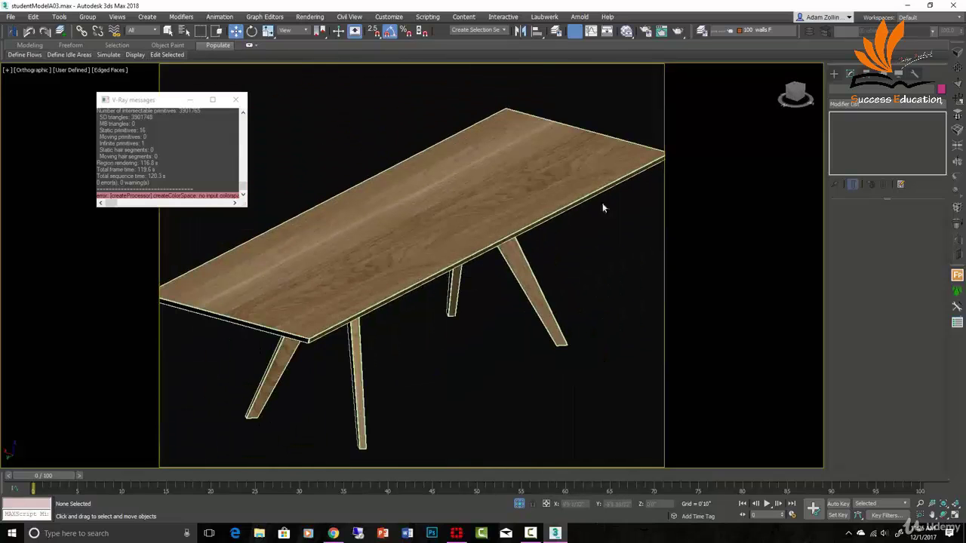
{"action": "middle_click_drag", "start_coordinate": [644, 205], "coordinate": [609, 205]}
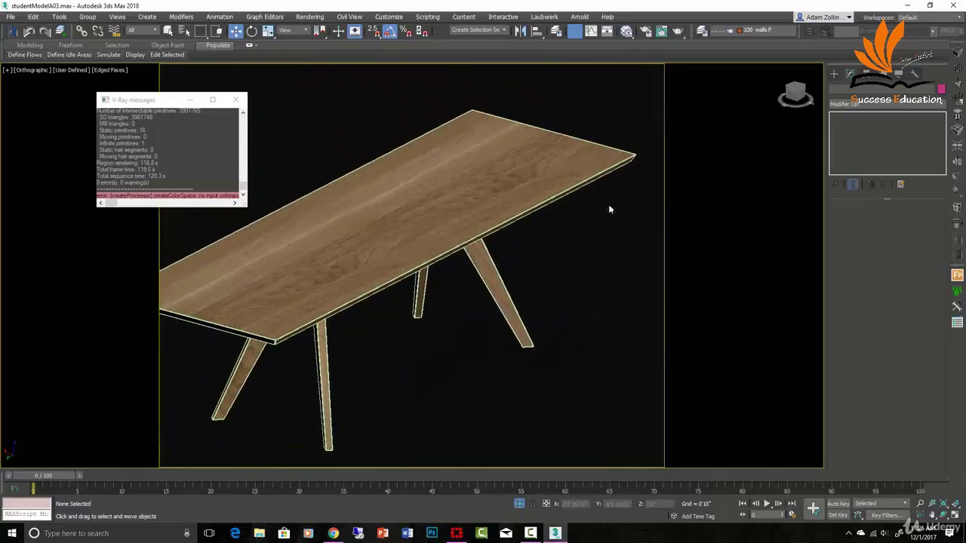
Reopen the Slate Material Editor, close the Material #25 preview window and maximize the editor.
{"action": "left_click", "coordinate": [626, 30]}
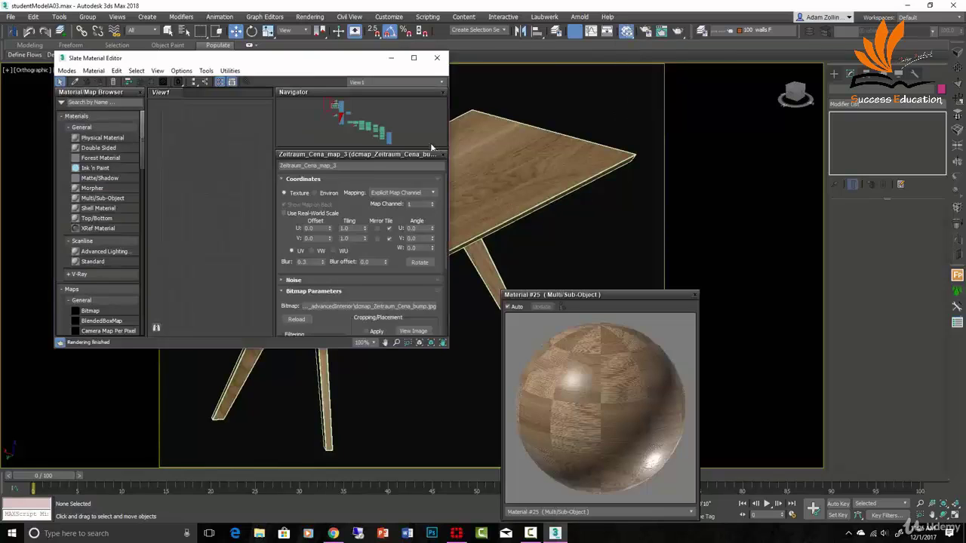
{"action": "left_click", "coordinate": [692, 296]}
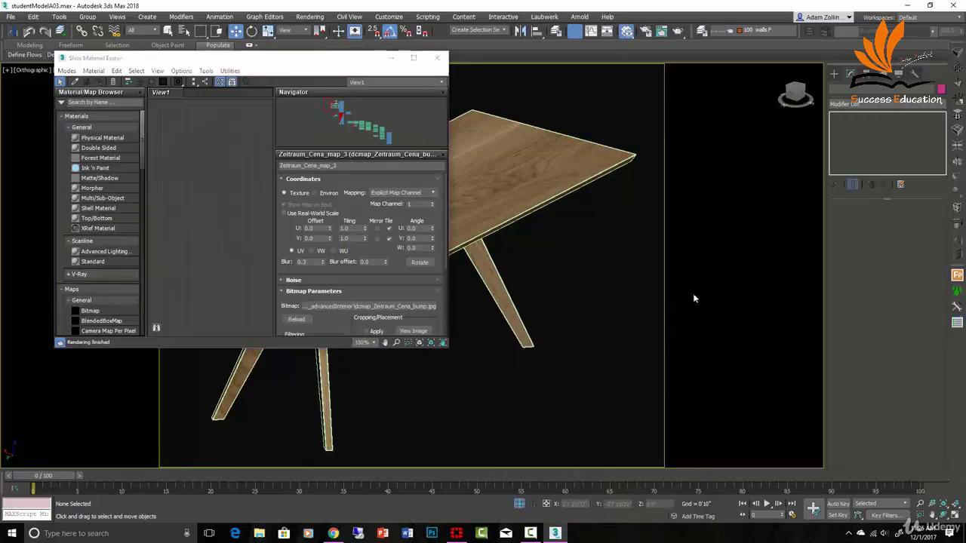
{"action": "left_click", "coordinate": [414, 58]}
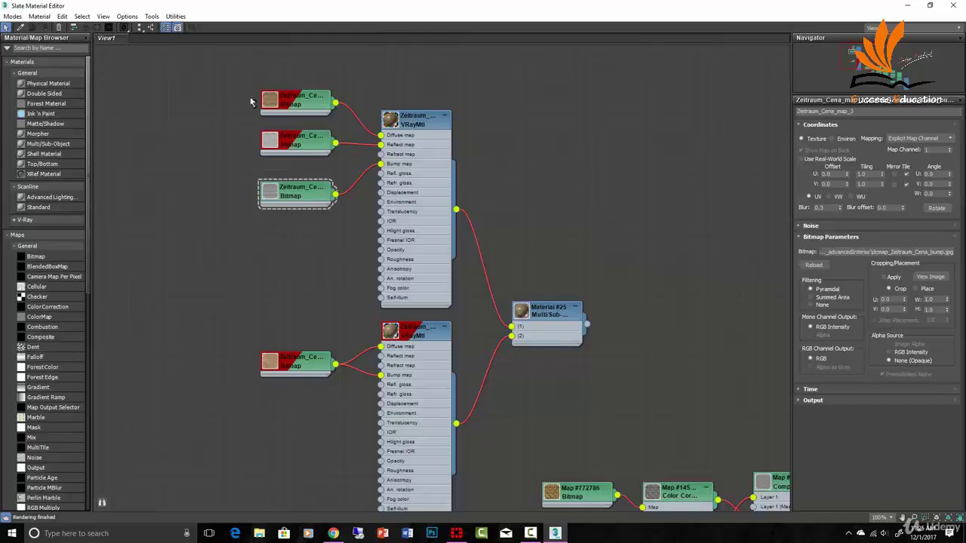
Switch the material editor to compact mode, move its window clear of the table and return to Slate mode.
{"action": "left_click", "coordinate": [13, 16]}
{"action": "left_click", "coordinate": [23, 26]}
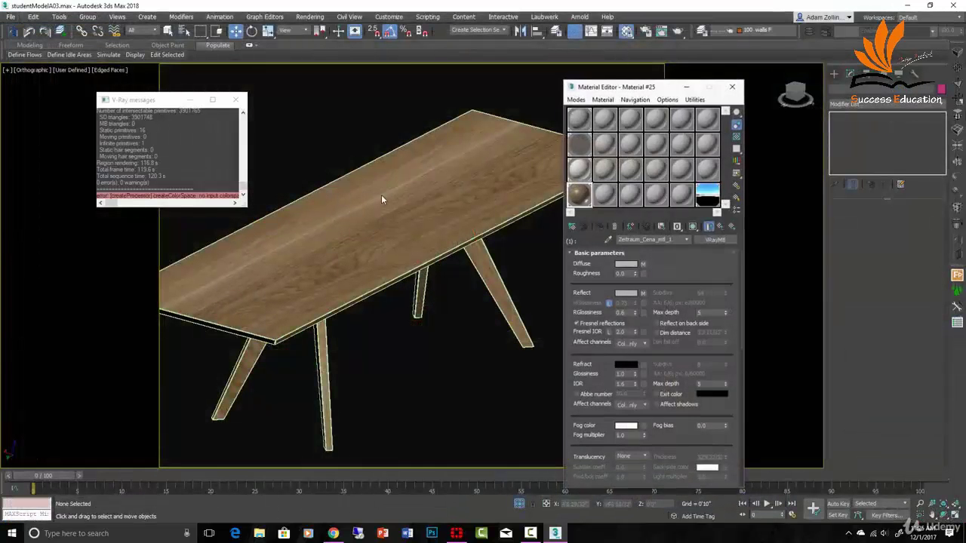
{"action": "left_click_drag", "start_coordinate": [620, 89], "coordinate": [688, 67]}
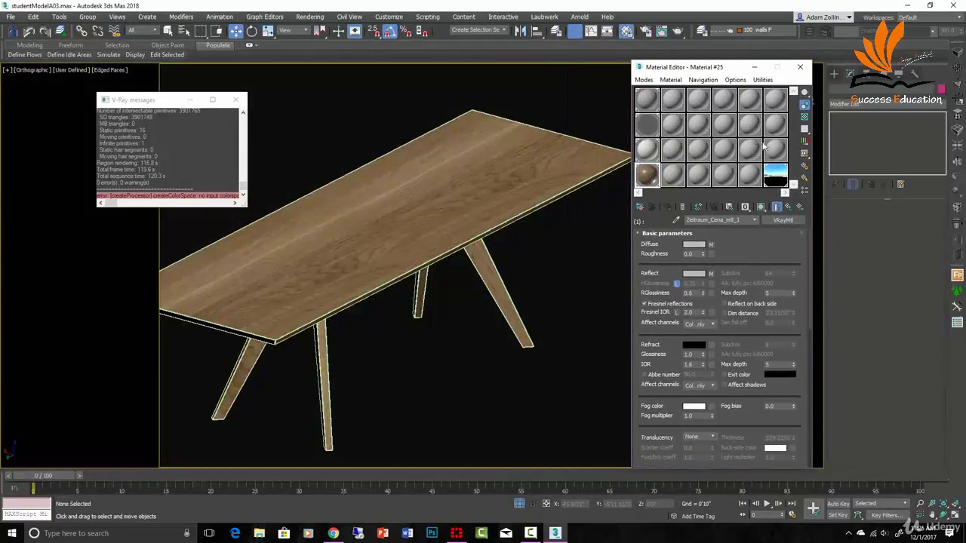
{"action": "left_click", "coordinate": [644, 80]}
{"action": "left_click", "coordinate": [597, 108]}
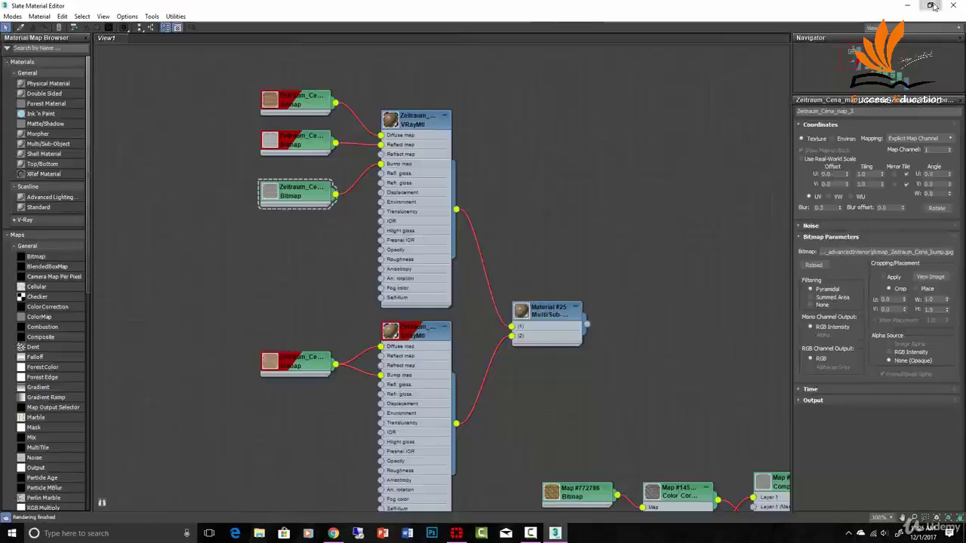
Restore the Slate Material Editor to a smaller window, reposition it over the viewport and maximize it again.
{"action": "left_click", "coordinate": [930, 5]}
{"action": "left_click_drag", "start_coordinate": [314, 66], "coordinate": [655, 97]}
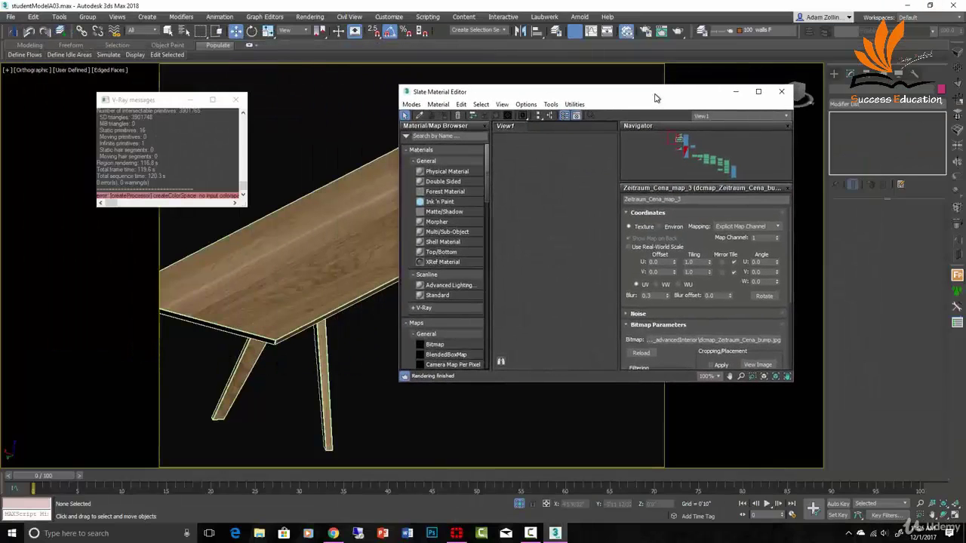
{"action": "left_click", "coordinate": [759, 91]}
Move the Material #25 Multi/Sub-Object node farther from its two VRayMtl nodes and show its parameters.
{"action": "scroll", "coordinate": [565, 175], "scroll_direction": "down", "scroll_amount": 3}
{"action": "scroll", "coordinate": [572, 283], "scroll_direction": "up", "scroll_amount": 3}
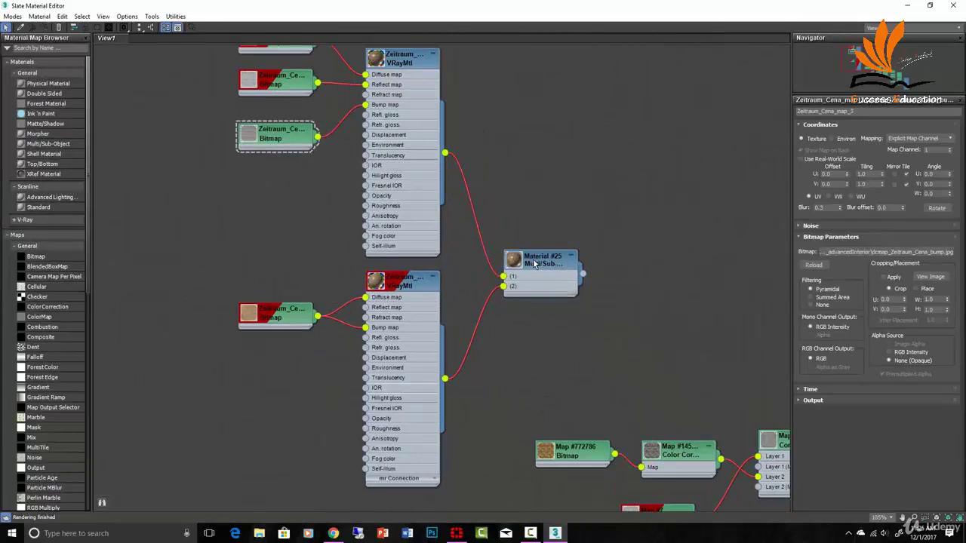
{"action": "left_click_drag", "start_coordinate": [539, 264], "coordinate": [595, 261]}
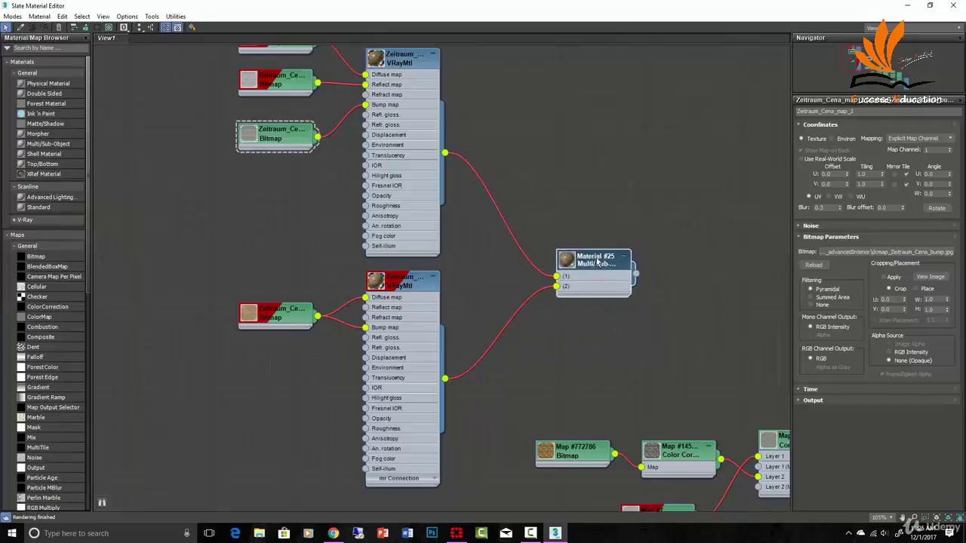
{"action": "double_click", "coordinate": [597, 261]}
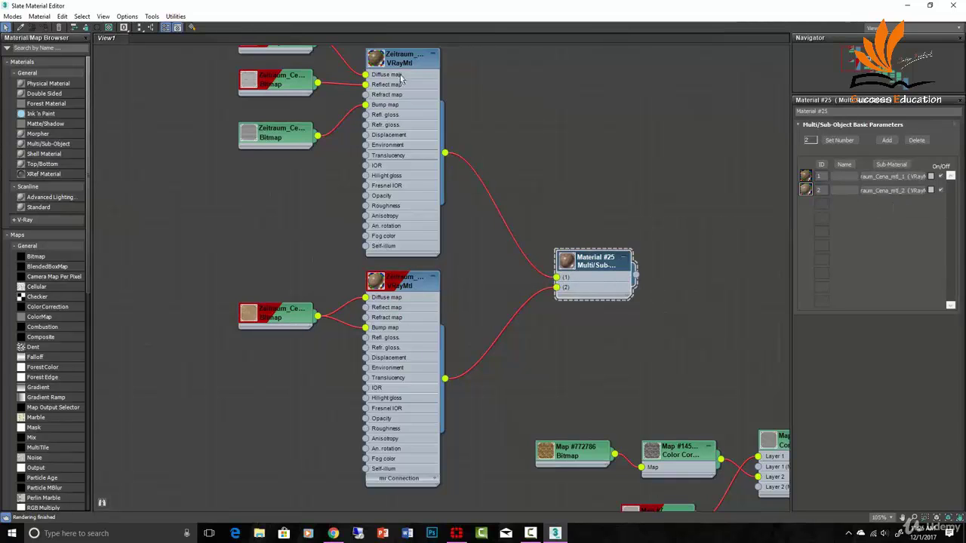
Disconnect both VRayMtl sub-materials from Material #25 and reveal the table in the viewport.
{"action": "left_click_drag", "start_coordinate": [556, 287], "coordinate": [619, 205]}
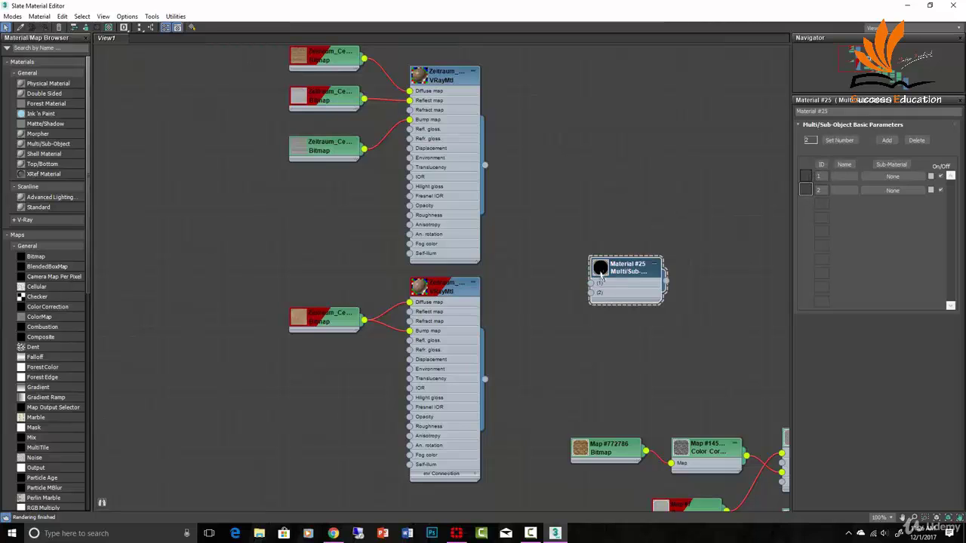
{"action": "left_click", "coordinate": [929, 6]}
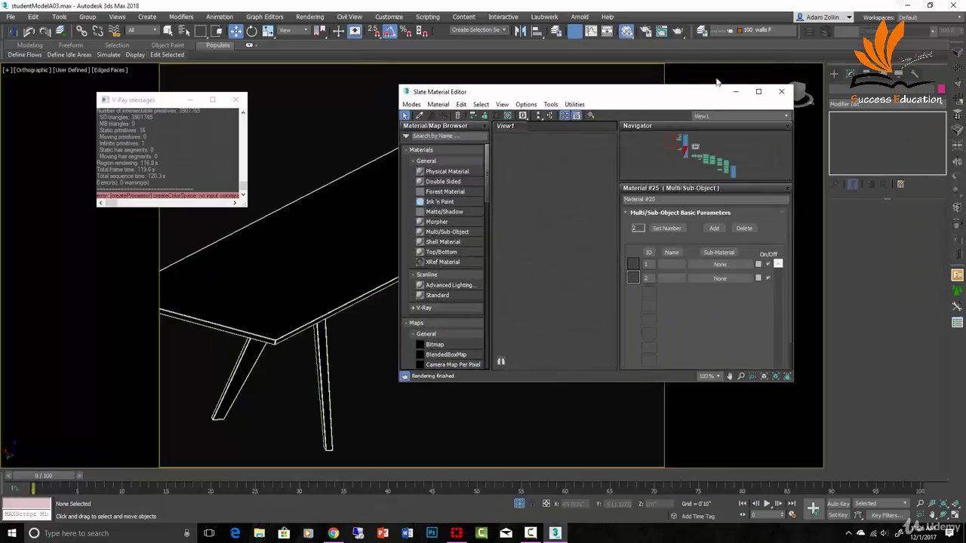
Select the table and pick its Multi/Sub-Object material from the object into the node view.
{"action": "left_click", "coordinate": [299, 305]}
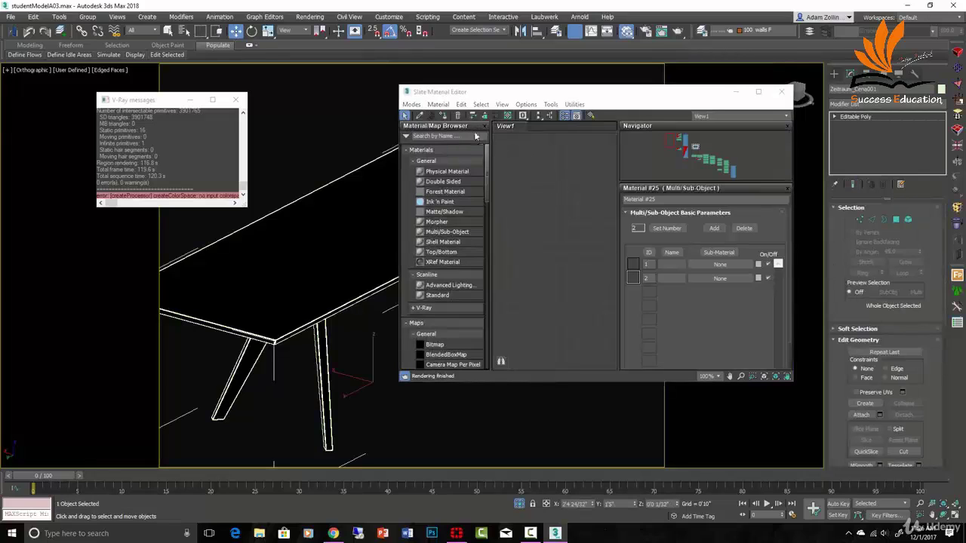
{"action": "left_click", "coordinate": [419, 115]}
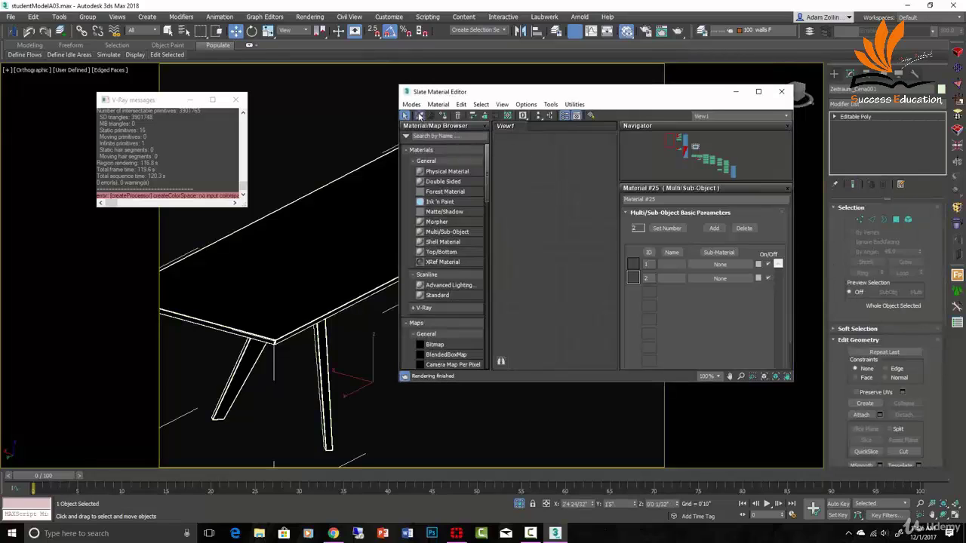
{"action": "left_click", "coordinate": [320, 240]}
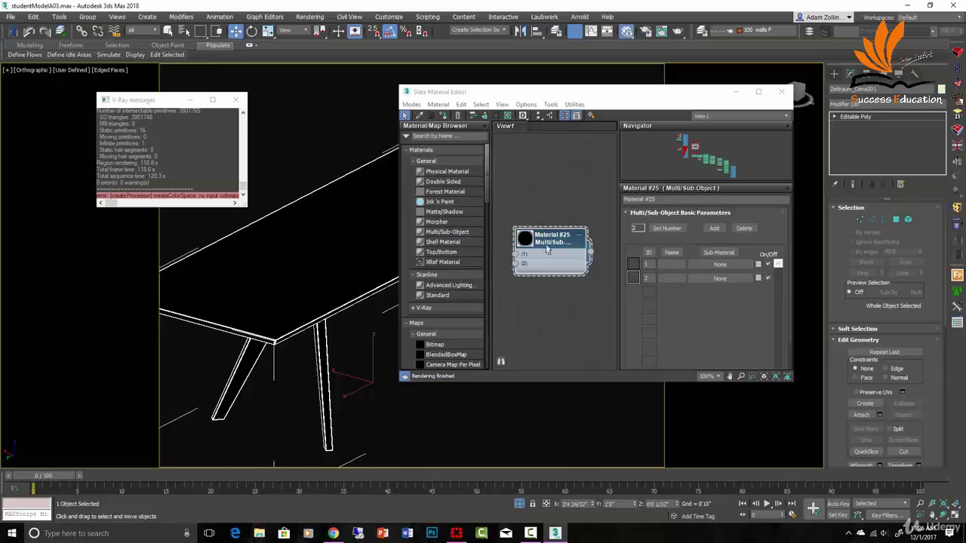
Try adding a new VRayMtl to slot 1 of Material #25 in the maximized editor, and delete the new material.
{"action": "left_click", "coordinate": [759, 91]}
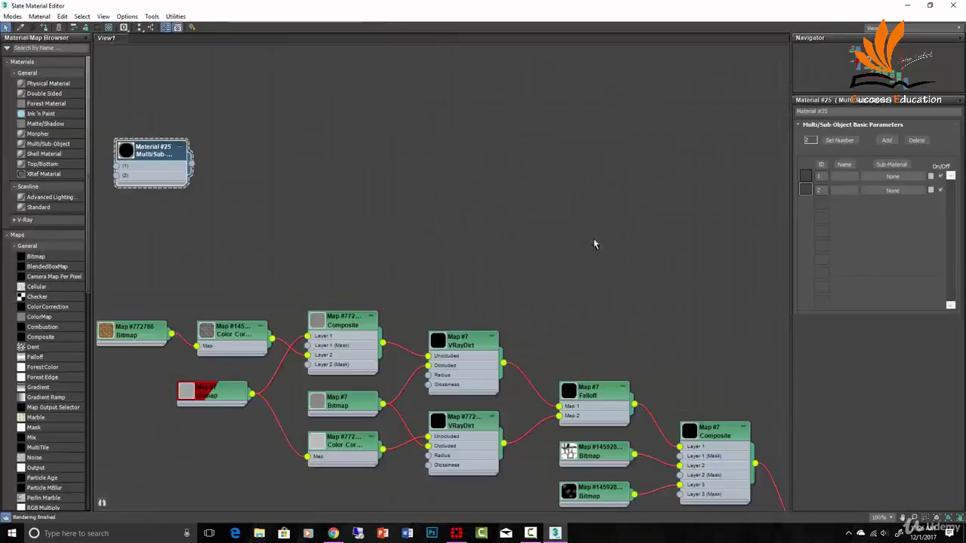
{"action": "middle_click_drag", "start_coordinate": [222, 239], "coordinate": [662, 350]}
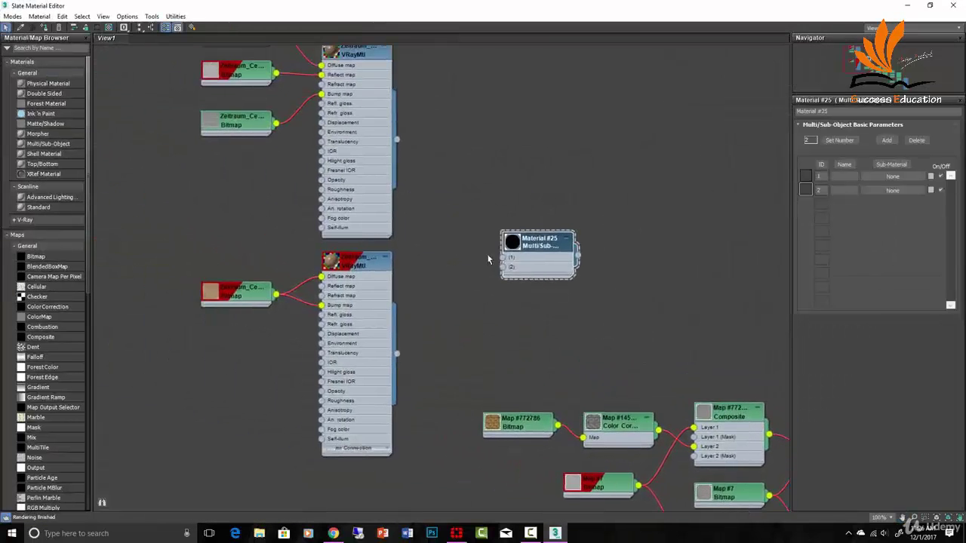
{"action": "middle_click_drag", "start_coordinate": [483, 245], "coordinate": [558, 325]}
{"action": "scroll", "coordinate": [558, 324], "scroll_direction": "up", "scroll_amount": 1}
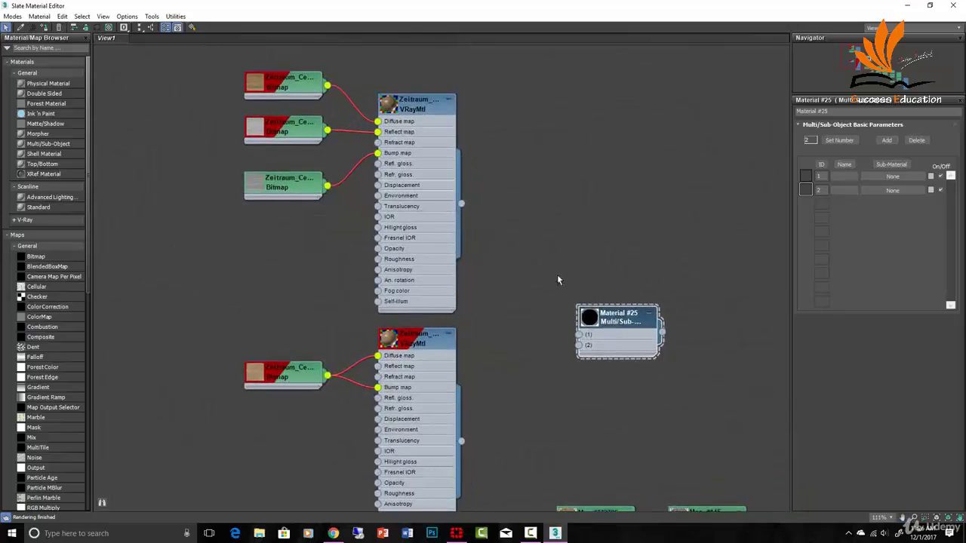
{"action": "middle_click_drag", "start_coordinate": [557, 274], "coordinate": [571, 287]}
{"action": "left_click_drag", "start_coordinate": [592, 348], "coordinate": [540, 289]}
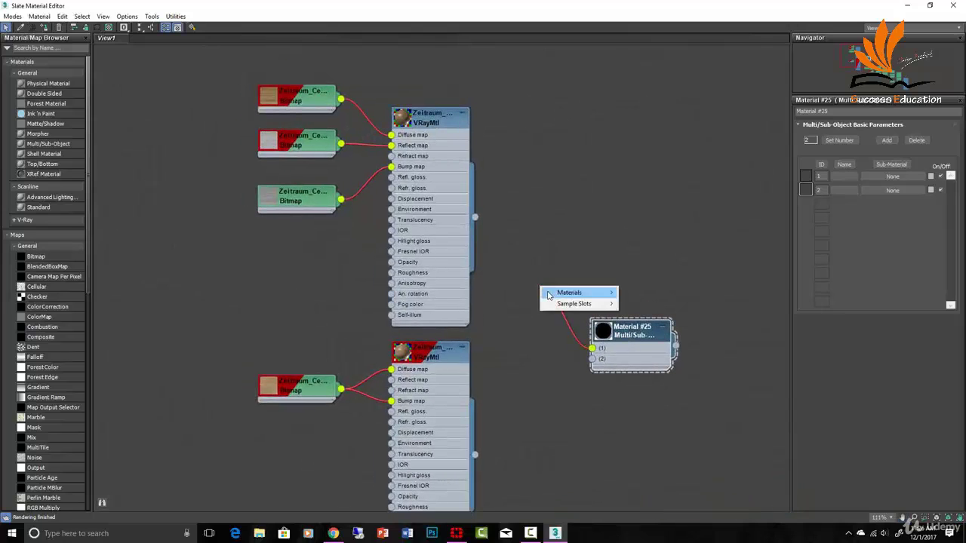
{"action": "mouse_move", "coordinate": [549, 295]}
{"action": "mouse_move", "coordinate": [507, 316]}
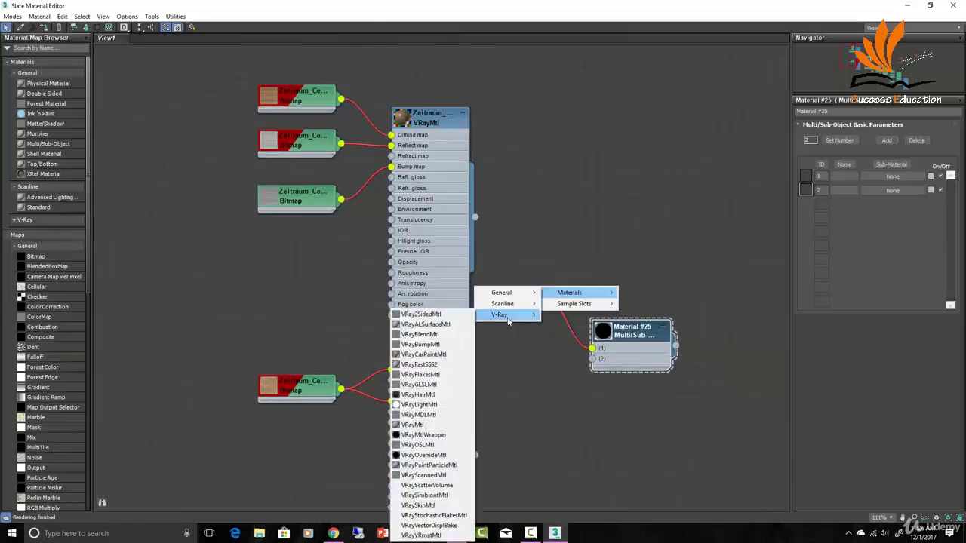
{"action": "left_click", "coordinate": [412, 425]}
{"action": "left_click_drag", "start_coordinate": [551, 293], "coordinate": [537, 265]}
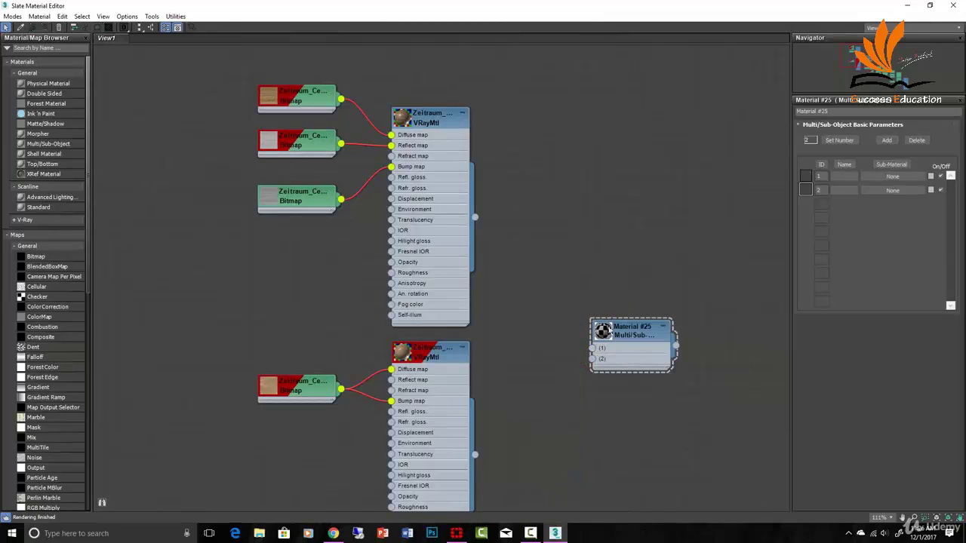
{"action": "key", "text": "Delete"}
Connect the upper Zeitraum_Cena VRayMtl to slot 1 of Material #25 and the lower one to slot 2.
{"action": "left_click_drag", "start_coordinate": [592, 349], "coordinate": [475, 218]}
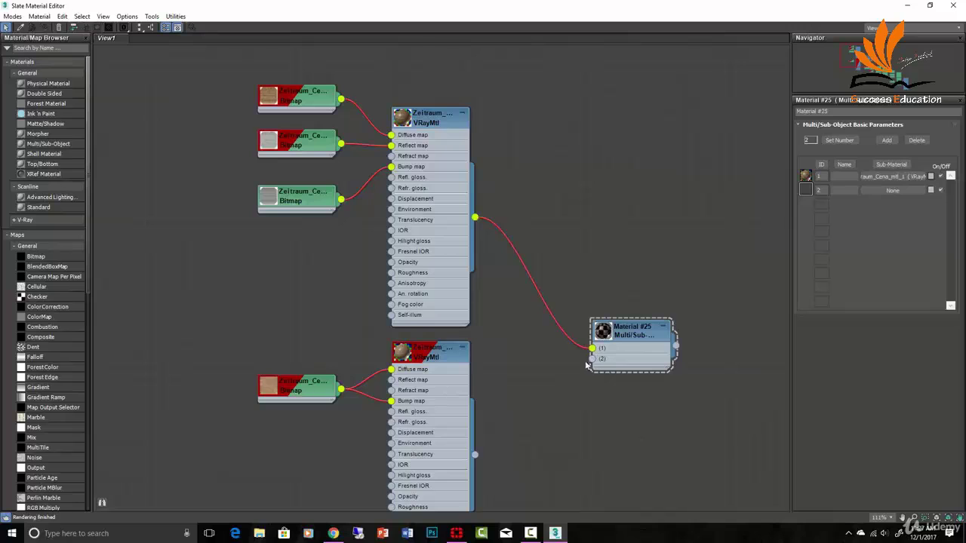
{"action": "left_click_drag", "start_coordinate": [591, 358], "coordinate": [476, 456]}
{"action": "middle_click_drag", "start_coordinate": [407, 370], "coordinate": [540, 333]}
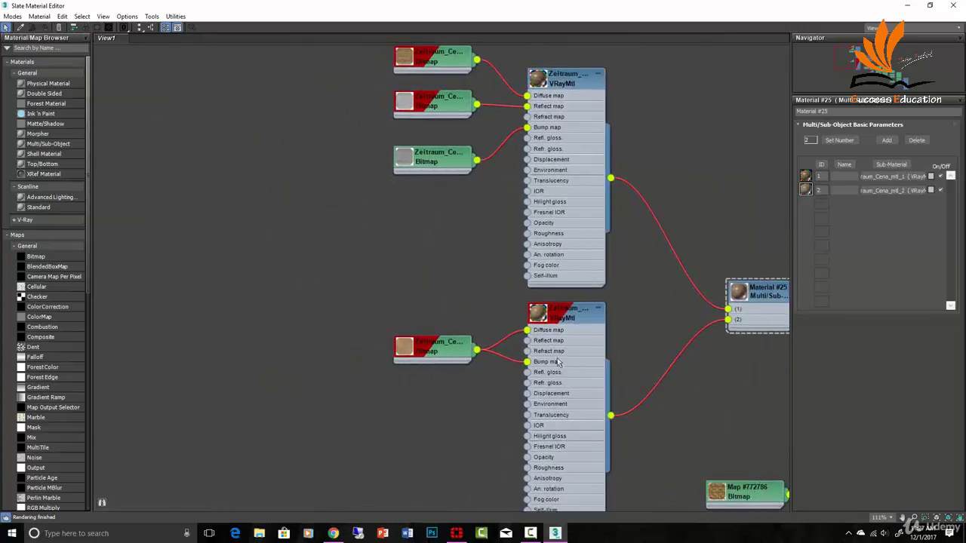
Show the lower Zeitraum_Cena VRayMtl's parameters and examine how its single bitmap connects to the Diffuse and Bump maps.
{"action": "left_click", "coordinate": [568, 318]}
{"action": "left_click", "coordinate": [892, 190]}
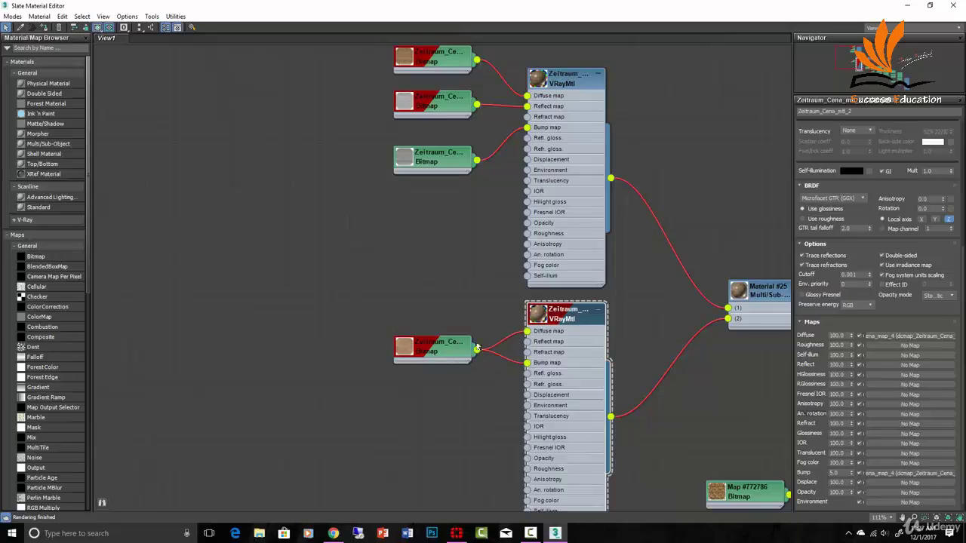
{"action": "scroll", "coordinate": [532, 344], "scroll_direction": "up", "scroll_amount": 1}
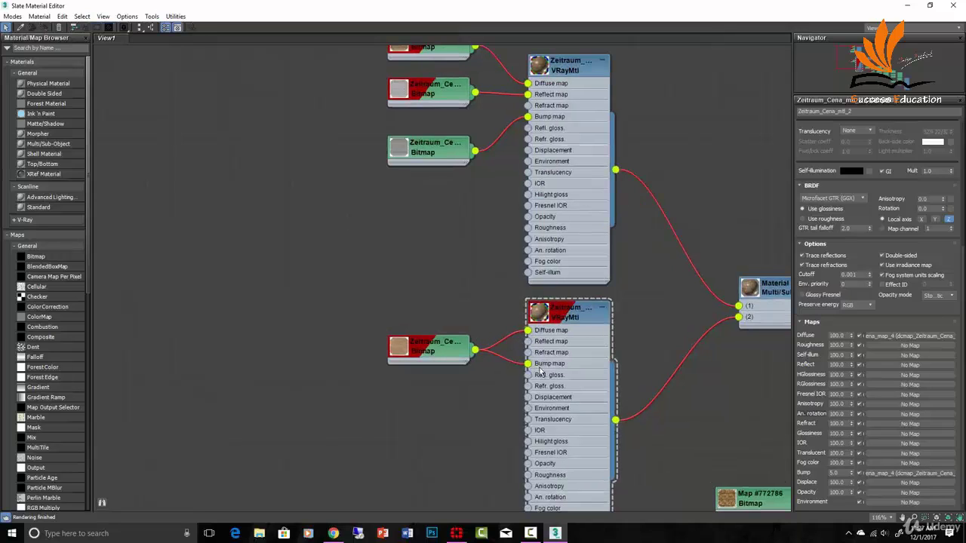
{"action": "middle_click_drag", "start_coordinate": [420, 339], "coordinate": [451, 415]}
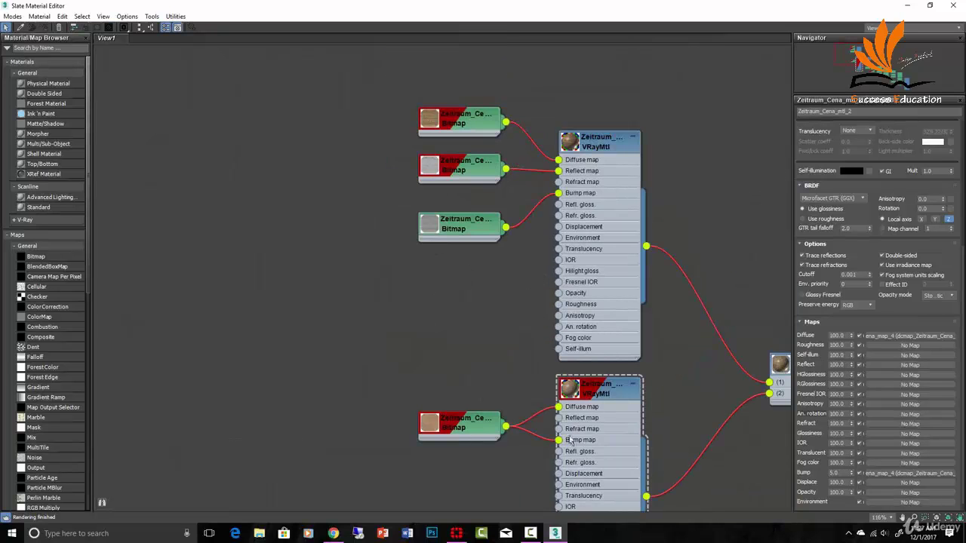
{"action": "left_click_drag", "start_coordinate": [559, 452], "coordinate": [505, 427]}
{"action": "key", "text": "ctrl+z"}
Examine the wood image of the bitmap feeding the upper VRayMtl's Diffuse map up close, and close the image view.
{"action": "middle_click_drag", "start_coordinate": [616, 111], "coordinate": [583, 249]}
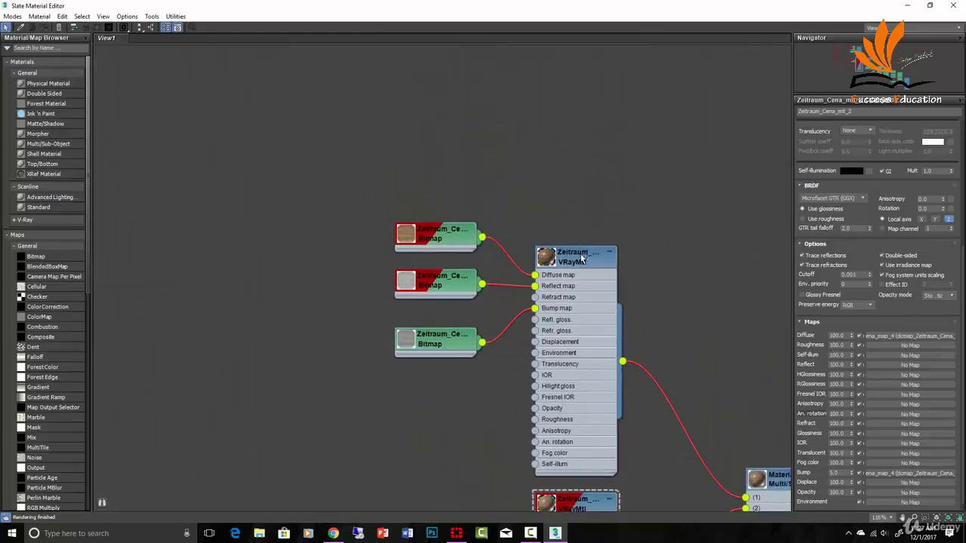
{"action": "left_click", "coordinate": [581, 259]}
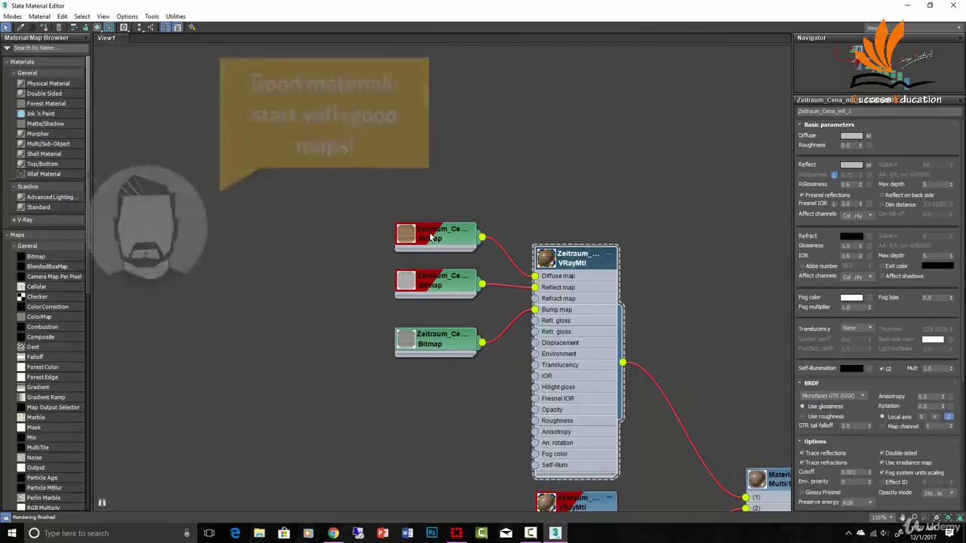
{"action": "left_click", "coordinate": [423, 238]}
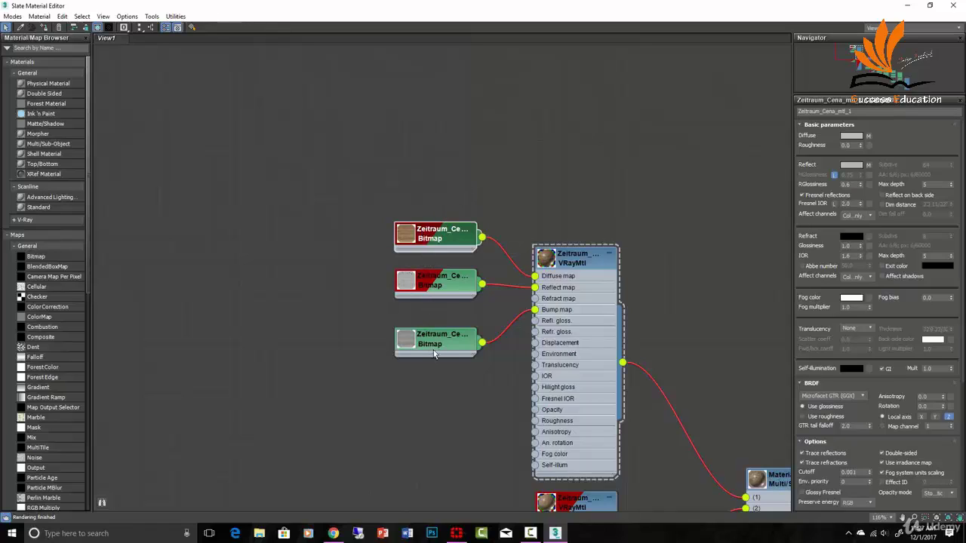
{"action": "double_click", "coordinate": [433, 238]}
{"action": "left_click", "coordinate": [944, 277]}
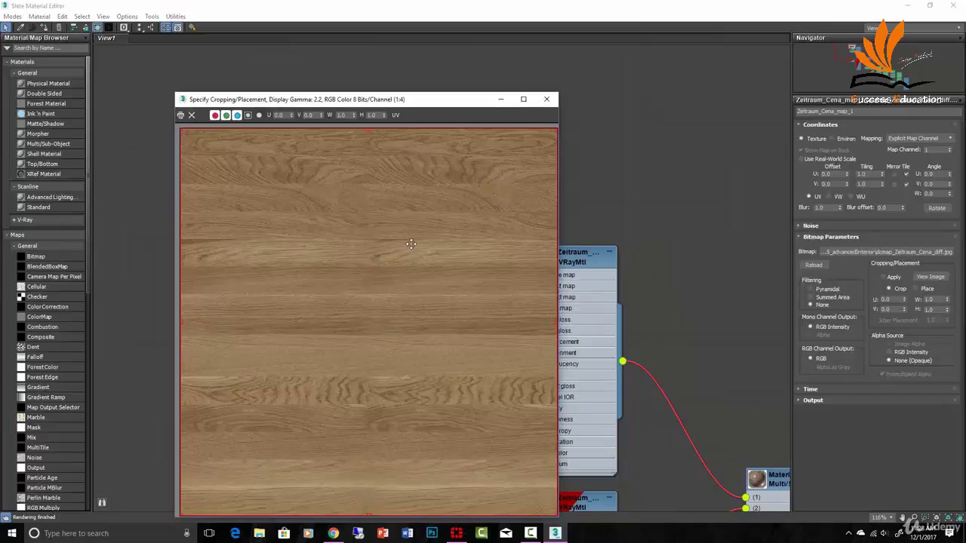
{"action": "scroll", "coordinate": [410, 244], "scroll_direction": "up", "scroll_amount": 2}
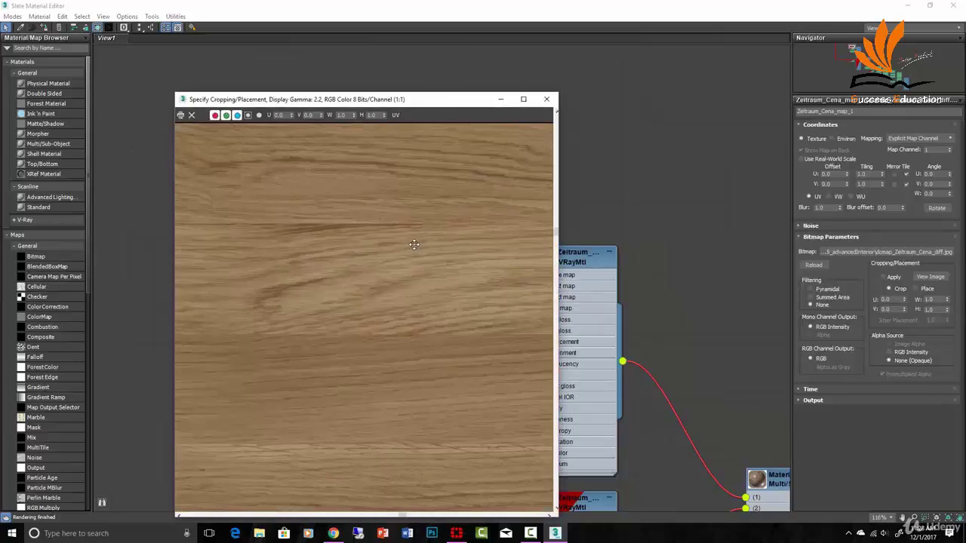
{"action": "scroll", "coordinate": [414, 244], "scroll_direction": "down", "scroll_amount": 3}
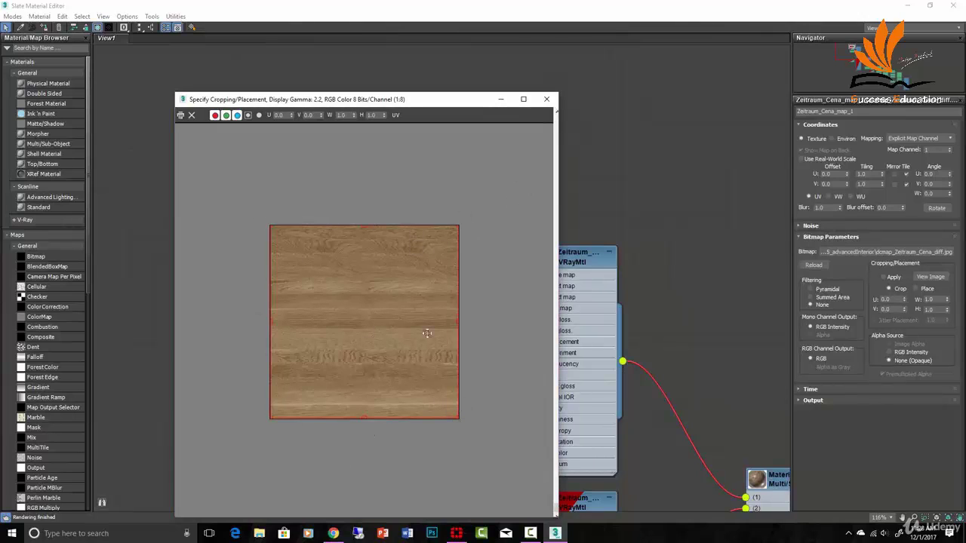
{"action": "left_click", "coordinate": [546, 99]}
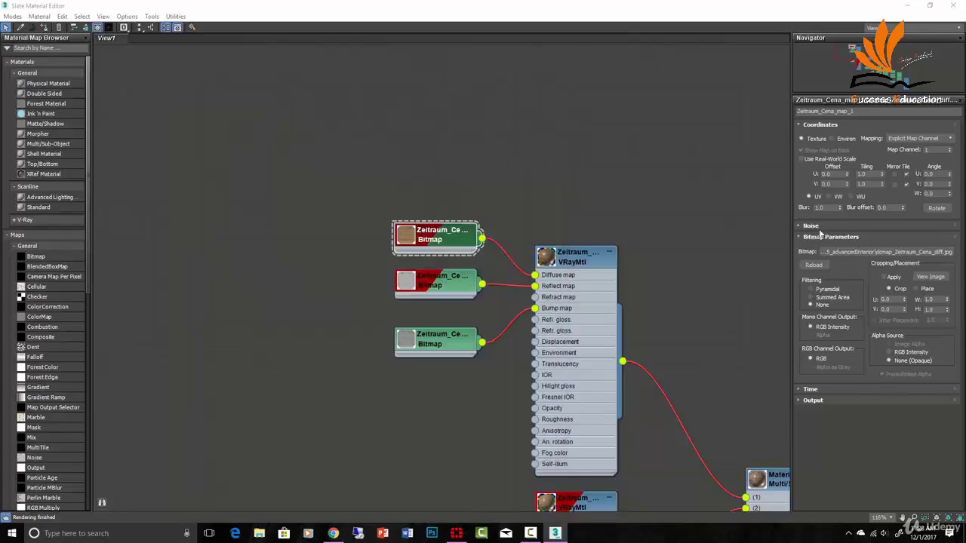
View the greyscale image of the bitmap feeding the upper VRayMtl's Reflect map, and close the image view.
{"action": "double_click", "coordinate": [437, 283]}
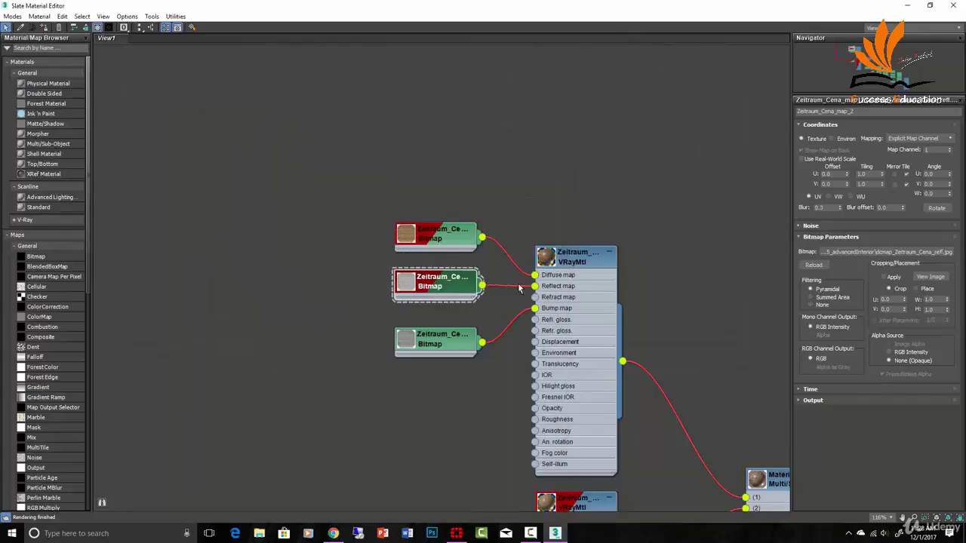
{"action": "left_click", "coordinate": [931, 278]}
{"action": "left_click_drag", "start_coordinate": [445, 102], "coordinate": [777, 87]}
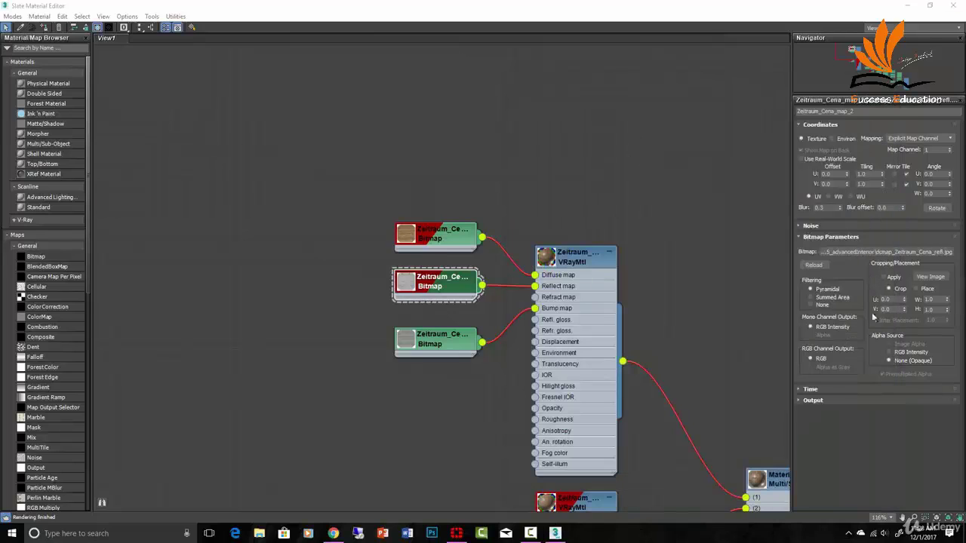
{"action": "left_click", "coordinate": [930, 276]}
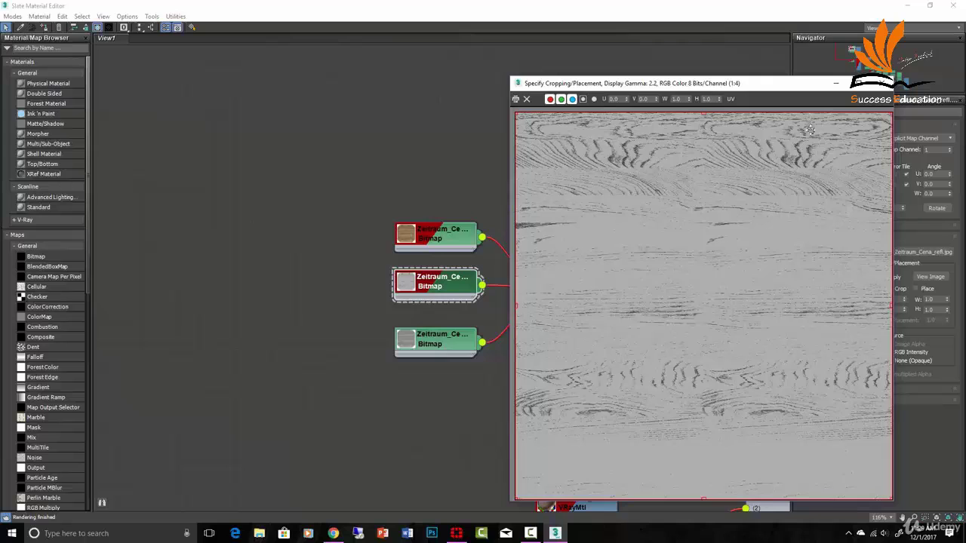
{"action": "left_click", "coordinate": [884, 84]}
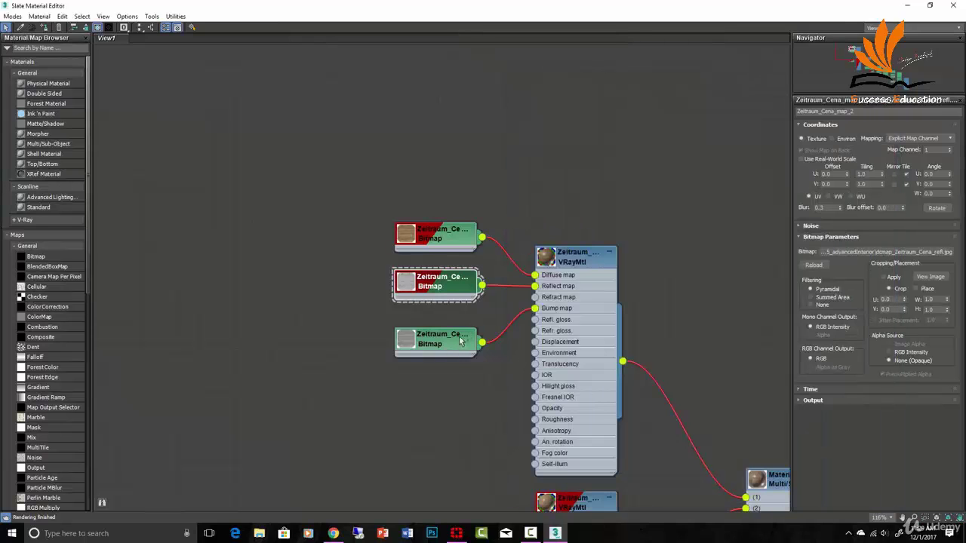
{"action": "left_click", "coordinate": [929, 277]}
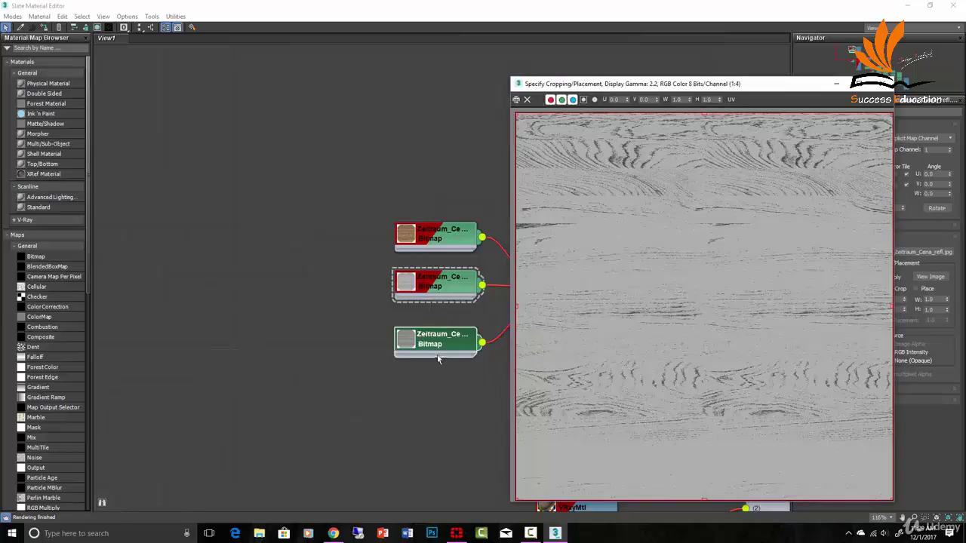
{"action": "left_click", "coordinate": [435, 288]}
{"action": "left_click", "coordinate": [435, 288]}
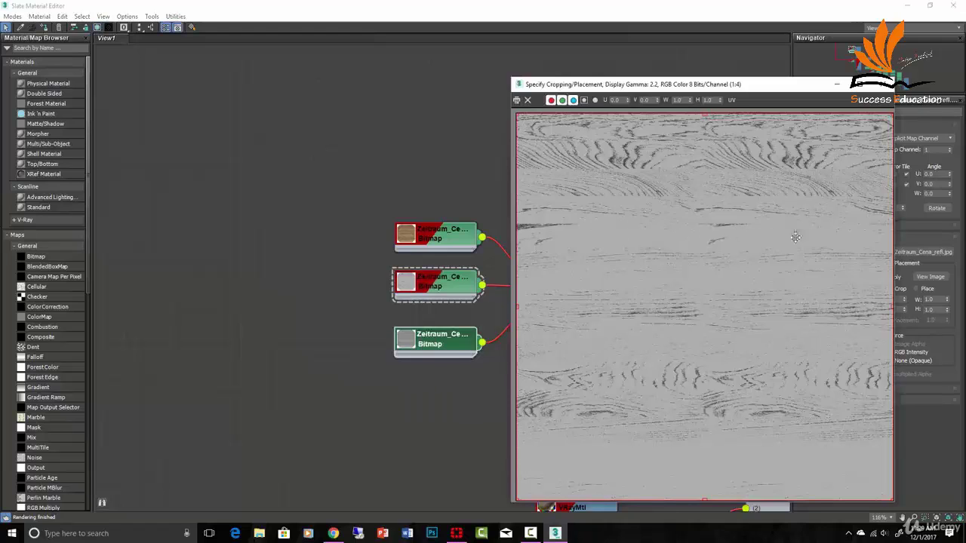
{"action": "left_click", "coordinate": [886, 85]}
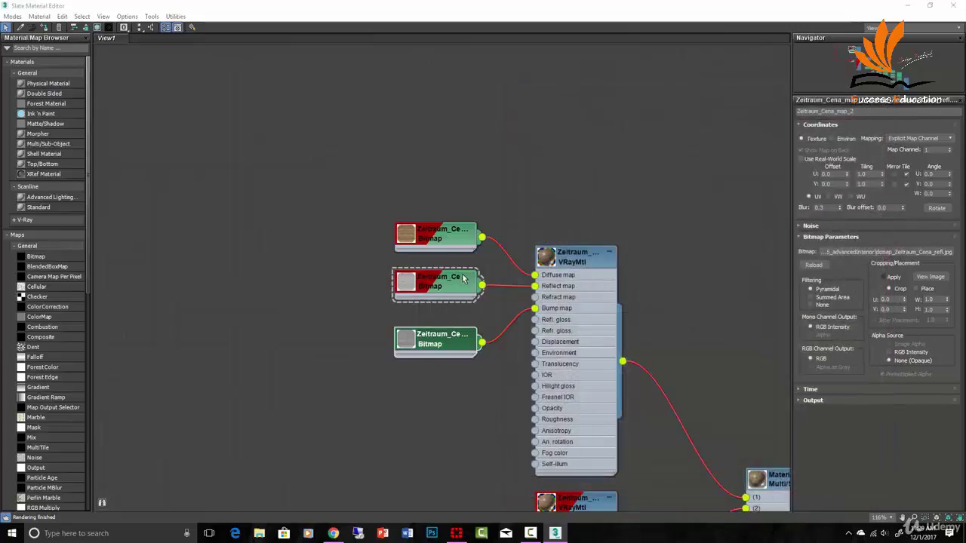
{"action": "left_click", "coordinate": [464, 111]}
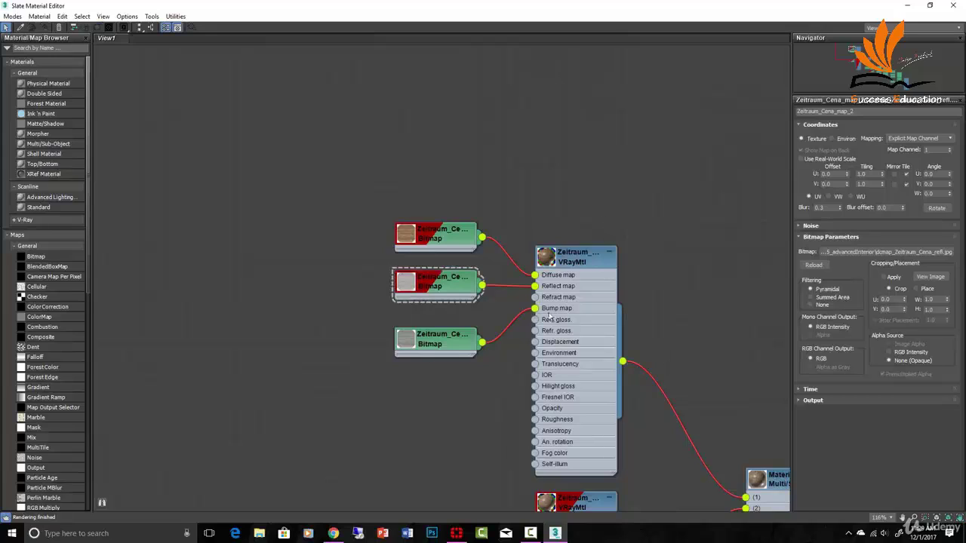
Show the parameters of Zeitraum_Cena_mtl_1 and open an enlarged preview window of the material.
{"action": "double_click", "coordinate": [585, 262]}
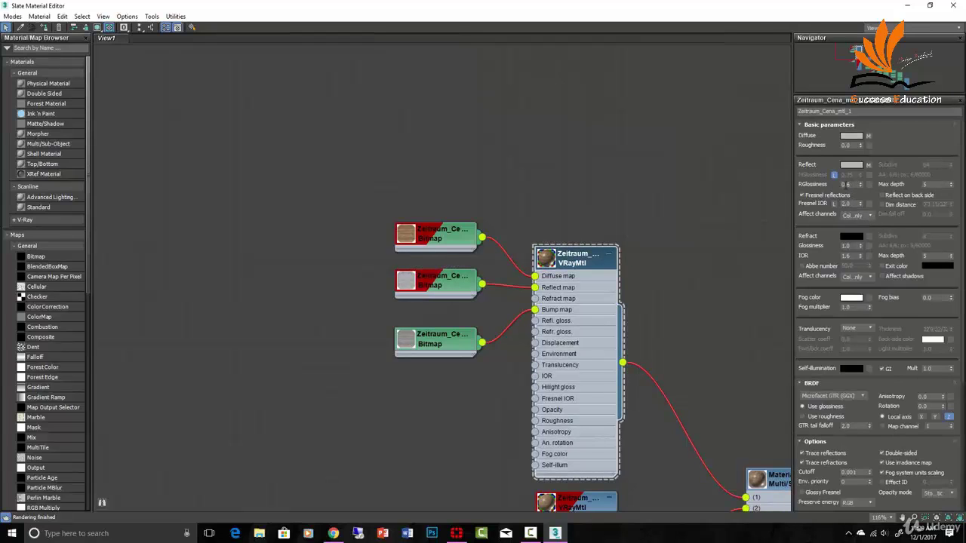
{"action": "right_click", "coordinate": [578, 255]}
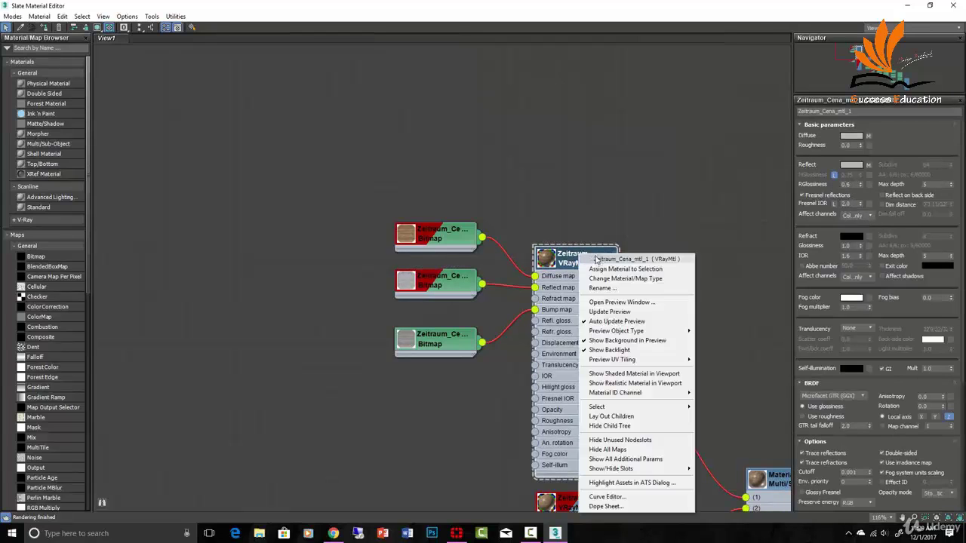
{"action": "left_click", "coordinate": [620, 302]}
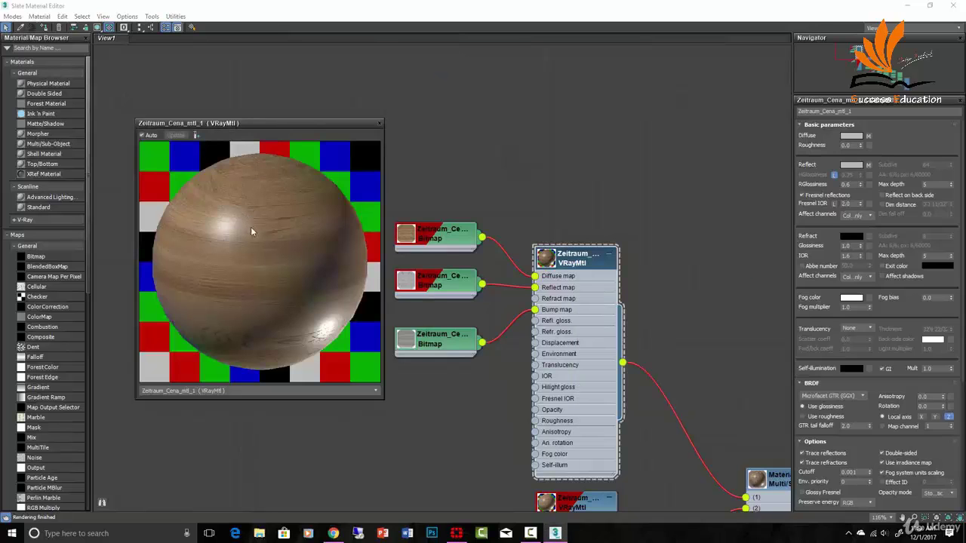
{"action": "left_click_drag", "start_coordinate": [384, 406], "coordinate": [460, 481]}
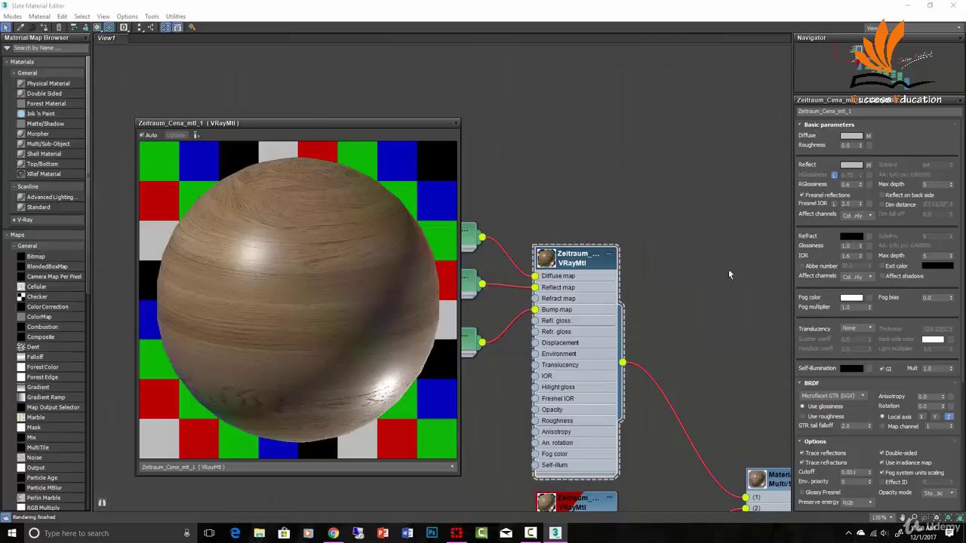
Try a reflection glossiness of 0.9 on Zeitraum_Cena_mtl_1 and restore it to 0.6.
{"action": "double_click", "coordinate": [848, 185]}
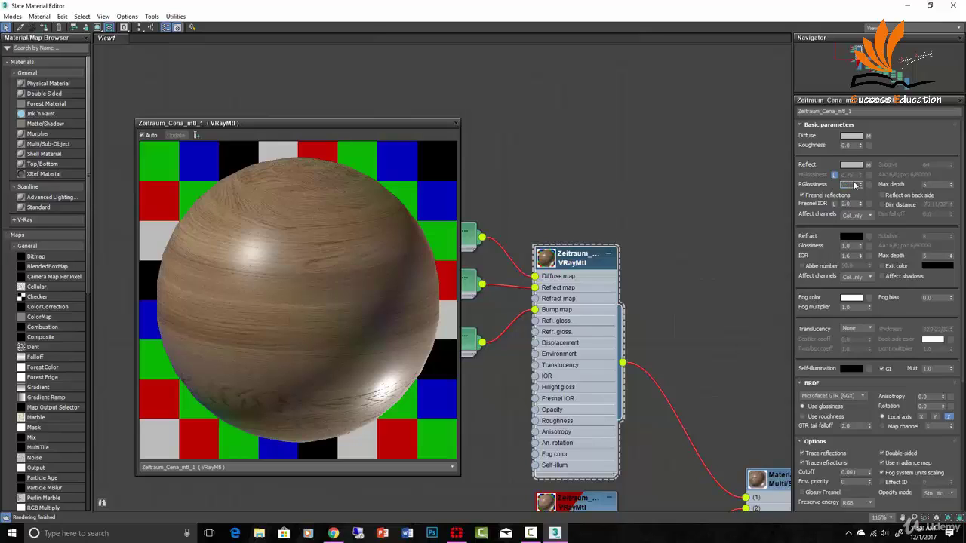
{"action": "type", "text": "0.9"}
{"action": "key", "text": "Return"}
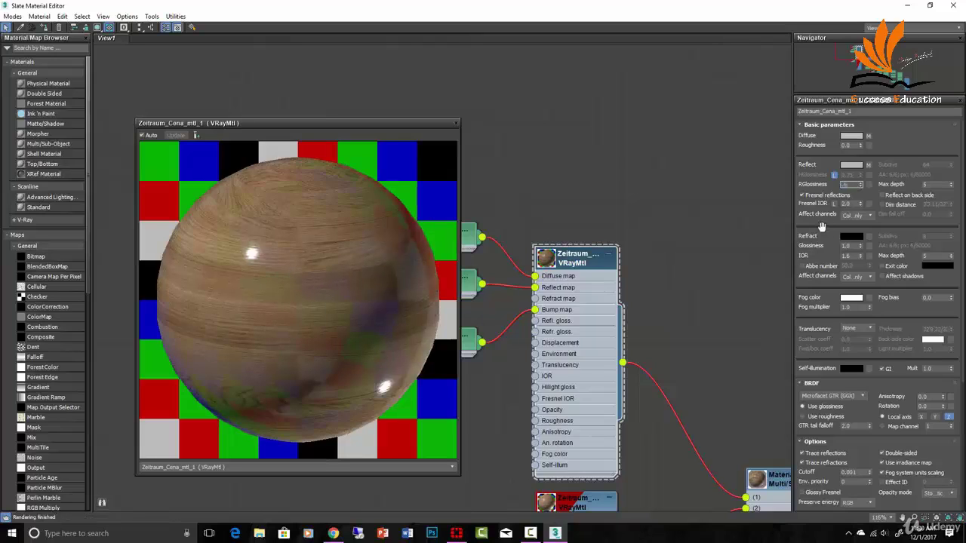
{"action": "type", "text": "0.6"}
{"action": "key", "text": "Return"}
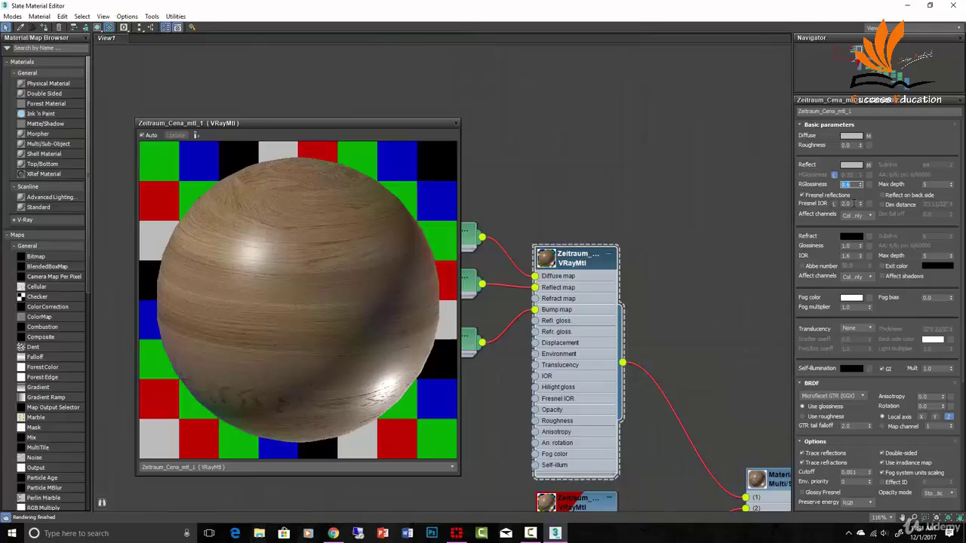
Try a Fresnel IOR of 1.6, restore it to 2.0, and switch Fresnel reflections off and on again.
{"action": "key", "text": "Tab"}
{"action": "key", "text": "Return"}
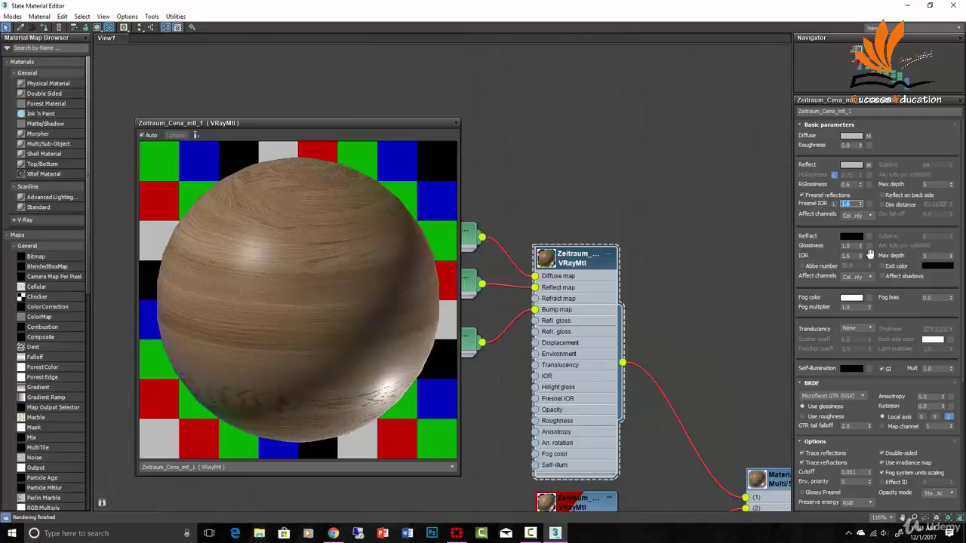
{"action": "type", "text": "5"}
{"action": "key", "text": "Return"}
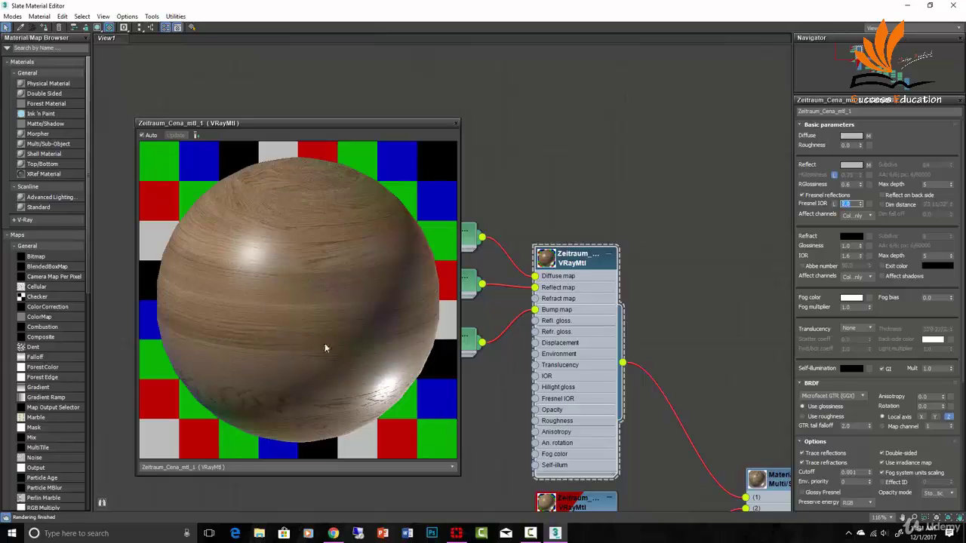
{"action": "left_click", "coordinate": [802, 195]}
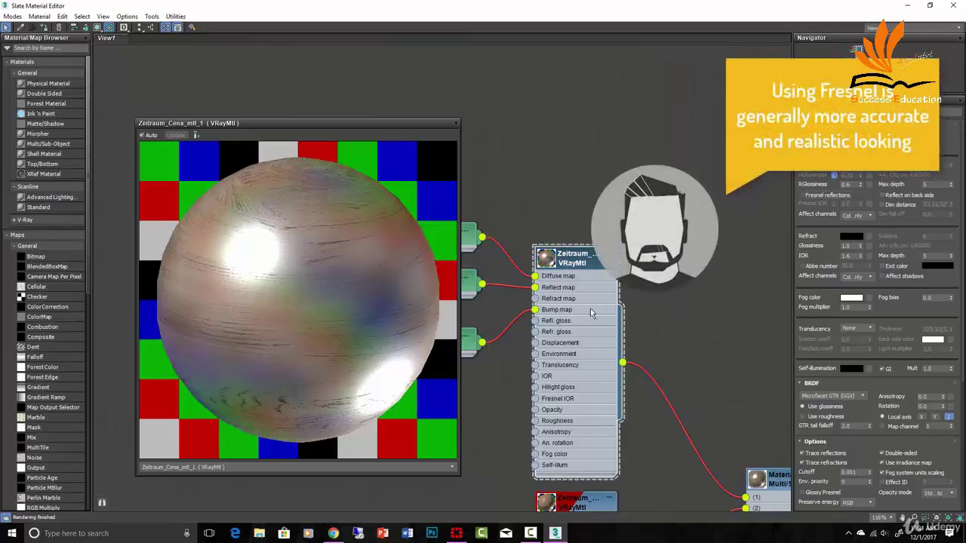
{"action": "left_click", "coordinate": [803, 195]}
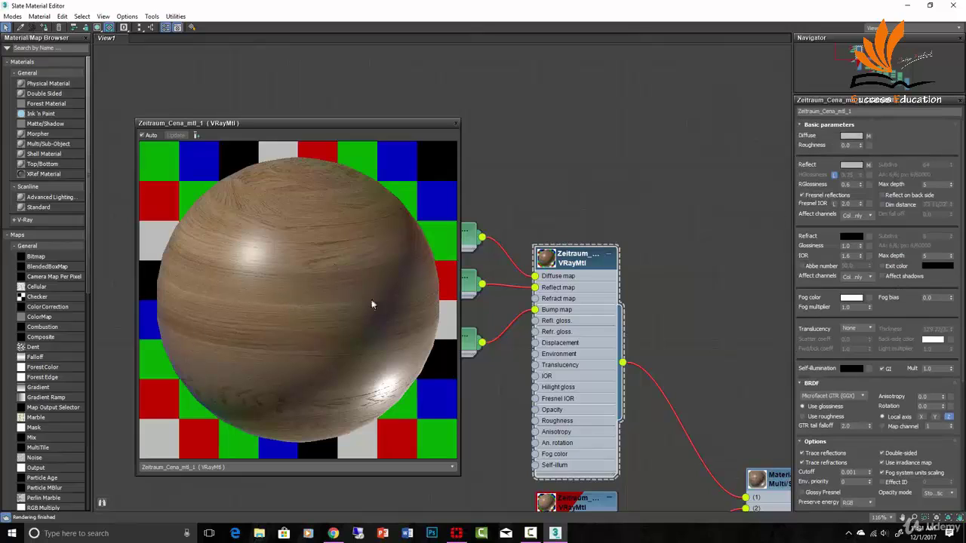
Try the Phong and Blinn BRDF types on Zeitraum_Cena_mtl_1 and restore Microfacet GTR (GGX).
{"action": "scroll", "coordinate": [848, 303], "scroll_direction": "down", "scroll_amount": 3}
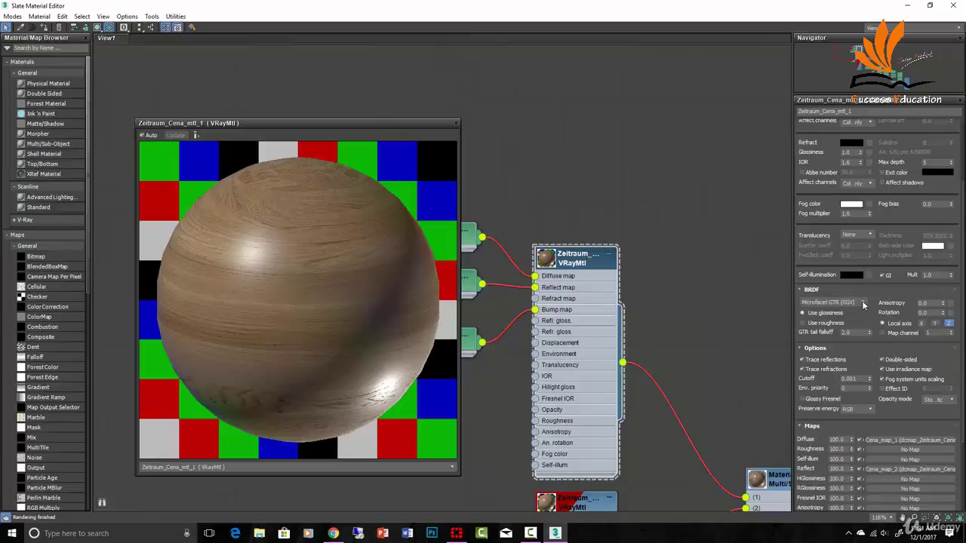
{"action": "left_click", "coordinate": [863, 303]}
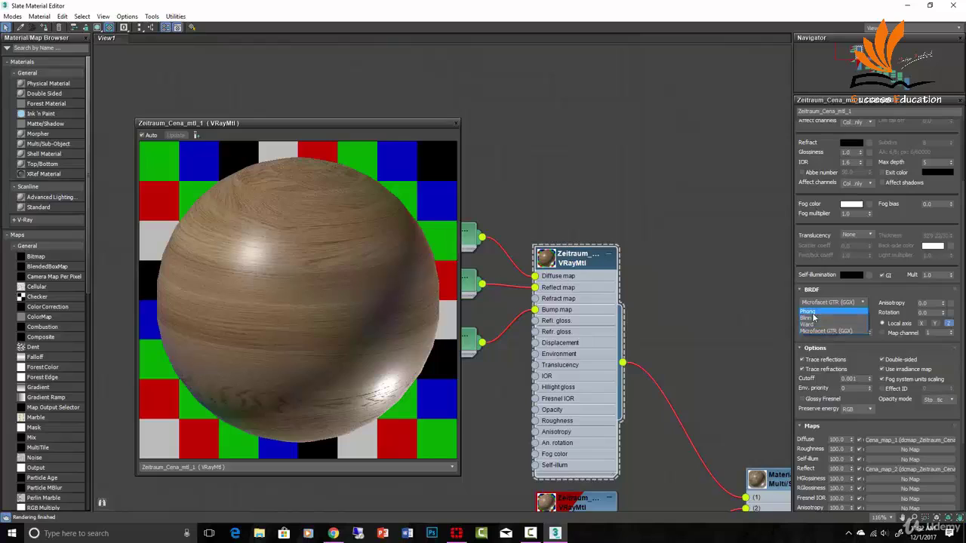
{"action": "left_click", "coordinate": [809, 311]}
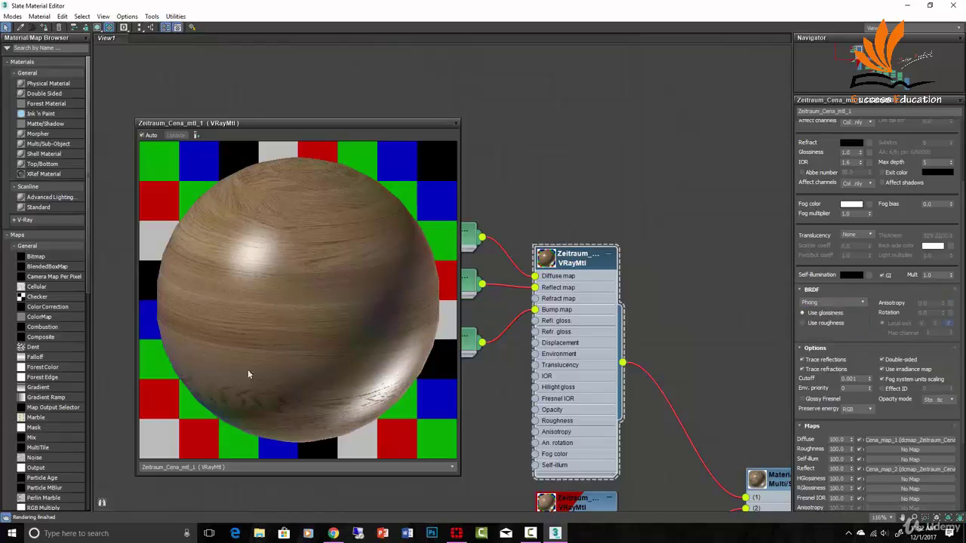
{"action": "left_click", "coordinate": [862, 304]}
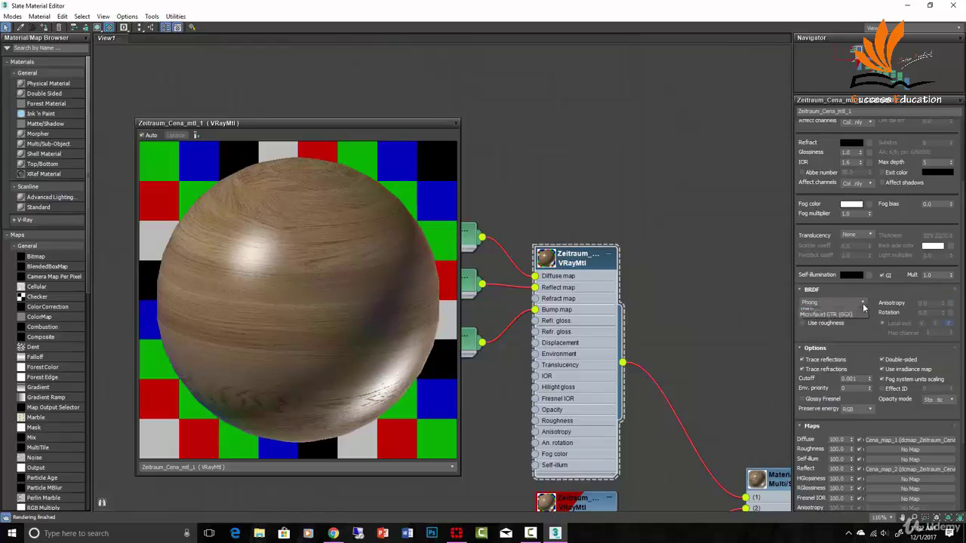
{"action": "left_click", "coordinate": [820, 318]}
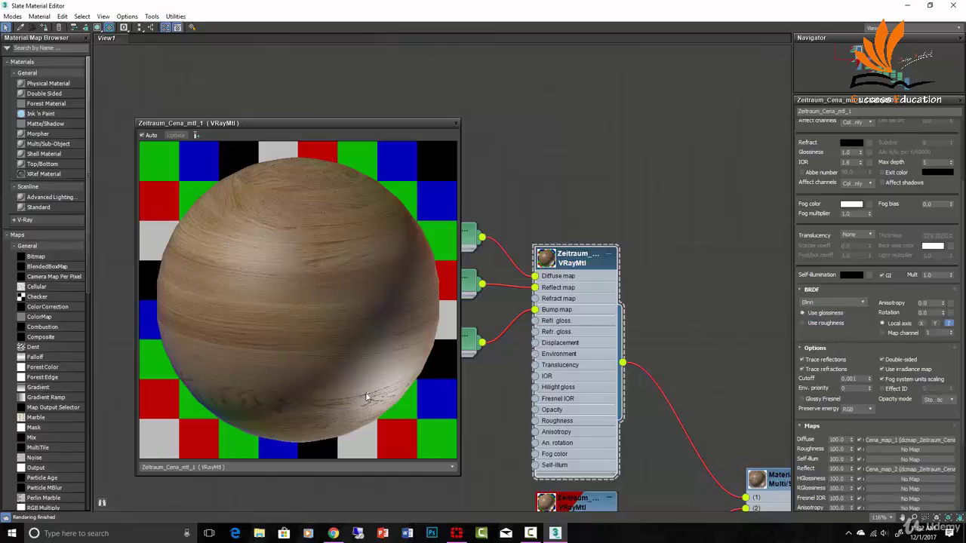
{"action": "left_click", "coordinate": [857, 303]}
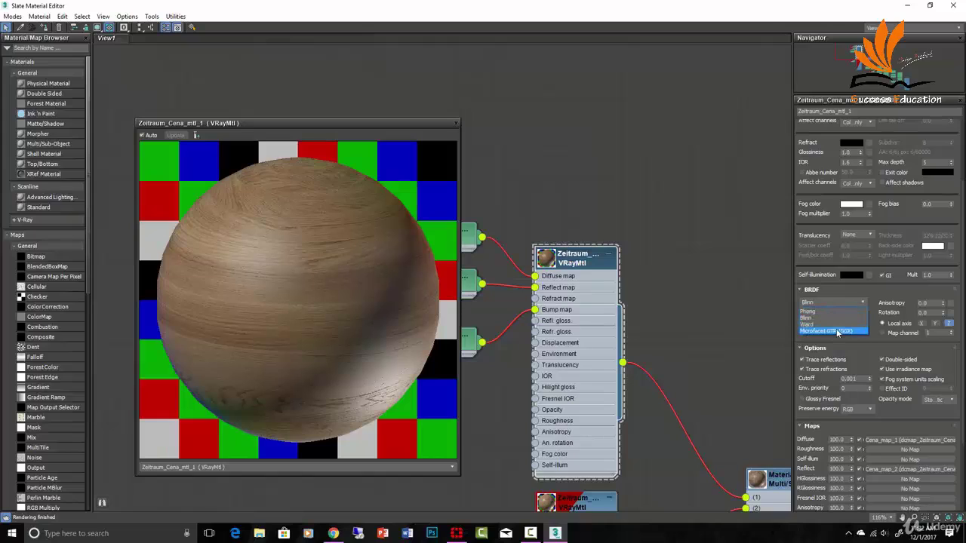
{"action": "left_click", "coordinate": [830, 331]}
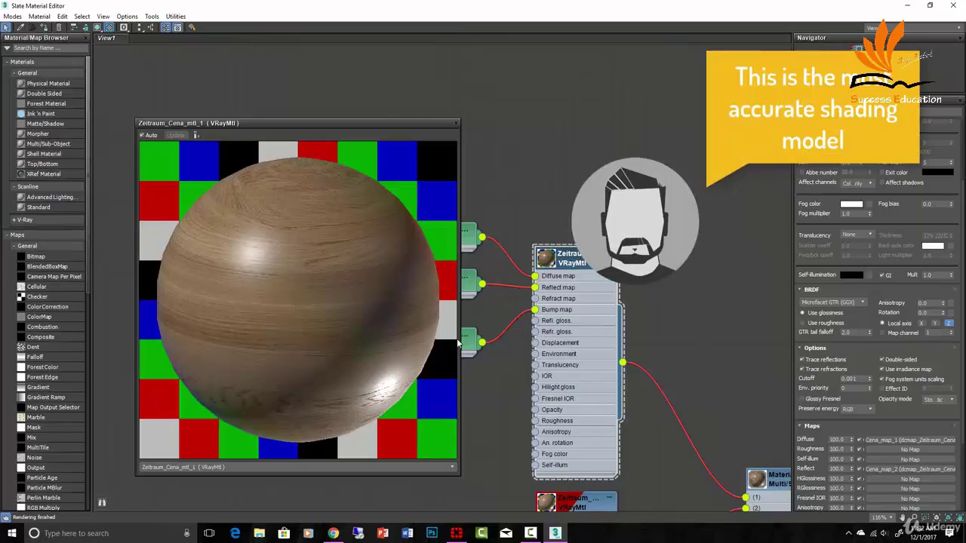
Try GTR tail falloff values of 6 and 1 on Zeitraum_Cena_mtl_1 and restore it to 2.0.
{"action": "double_click", "coordinate": [855, 332]}
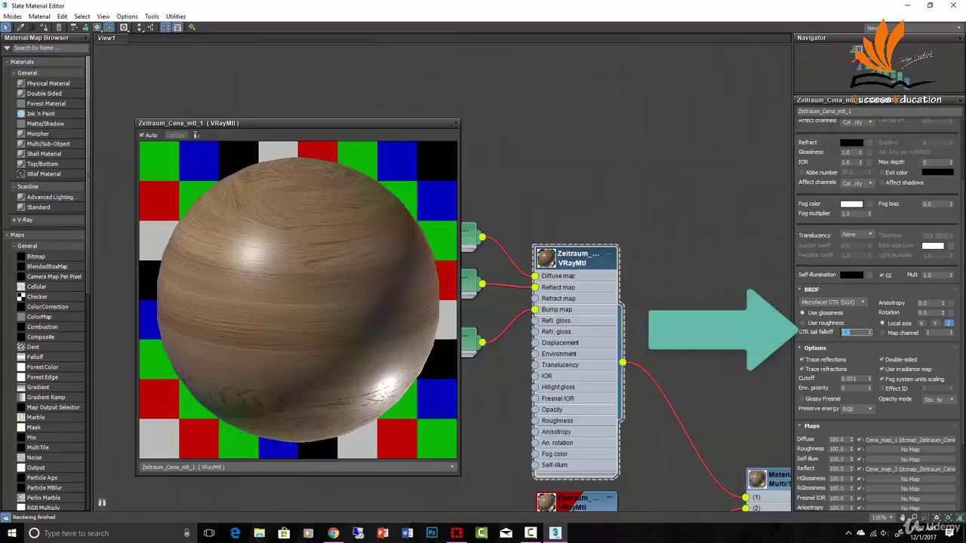
{"action": "type", "text": "6"}
{"action": "key", "text": "Return"}
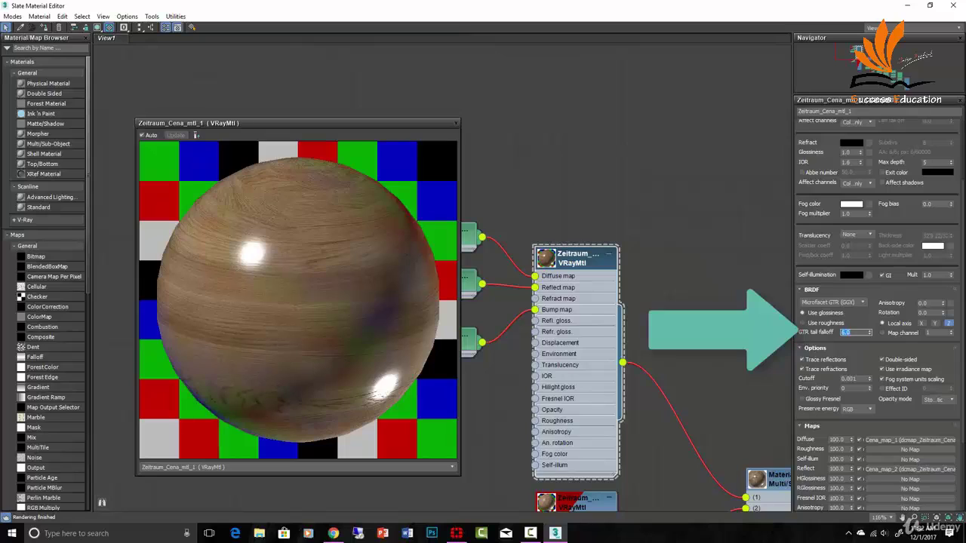
{"action": "type", "text": "1"}
{"action": "key", "text": "Return"}
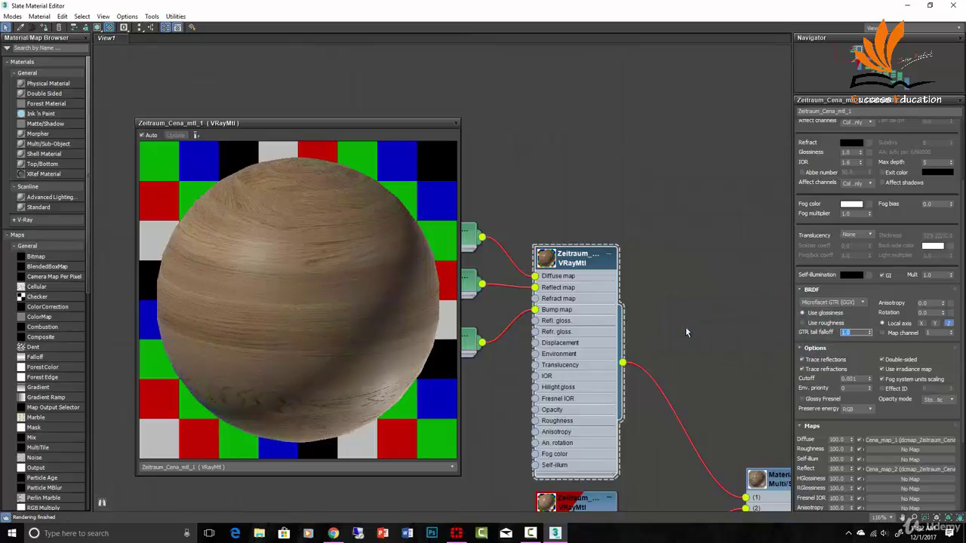
{"action": "type", "text": "2"}
{"action": "key", "text": "Return"}
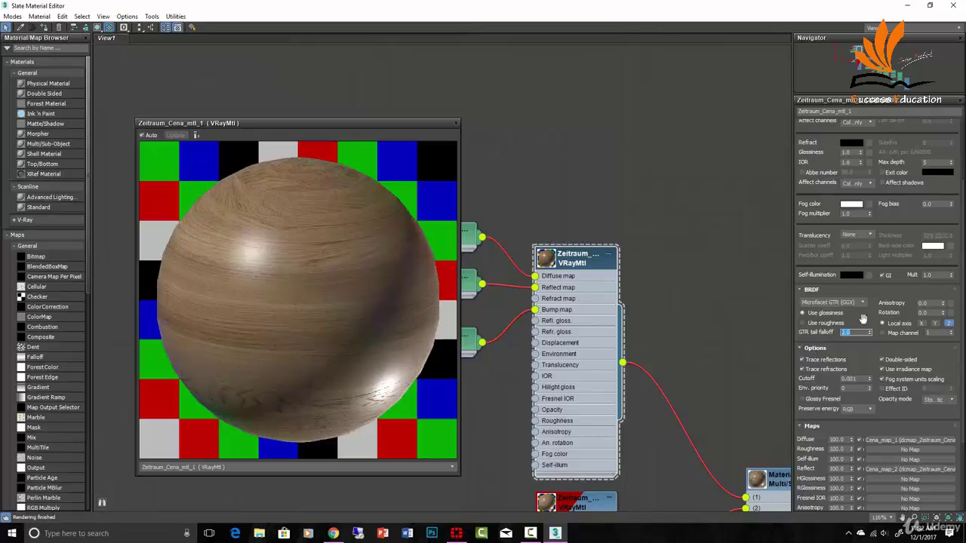
Open the bitmap in the material's Diffuse slot and set its Blur to 0.01.
{"action": "scroll", "coordinate": [876, 333], "scroll_direction": "down", "scroll_amount": 3}
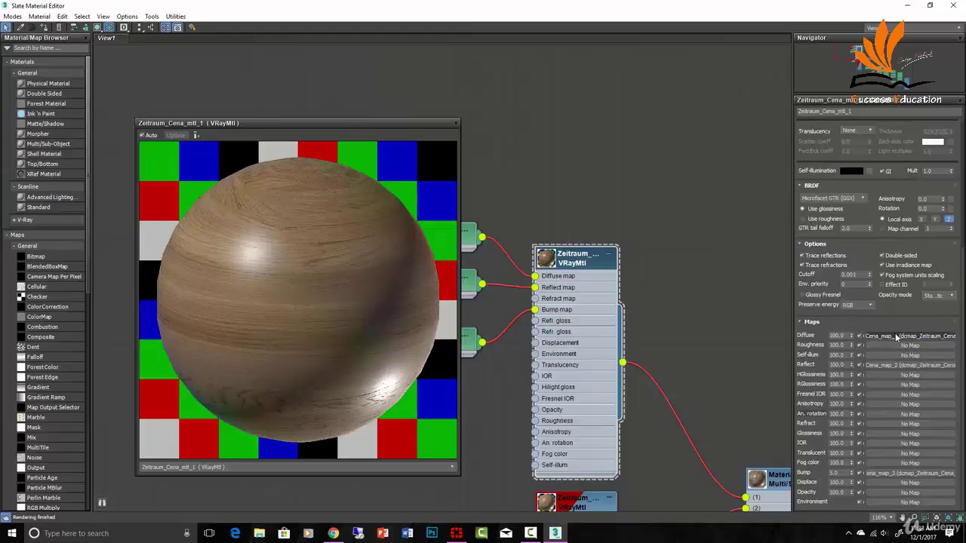
{"action": "left_click", "coordinate": [897, 336]}
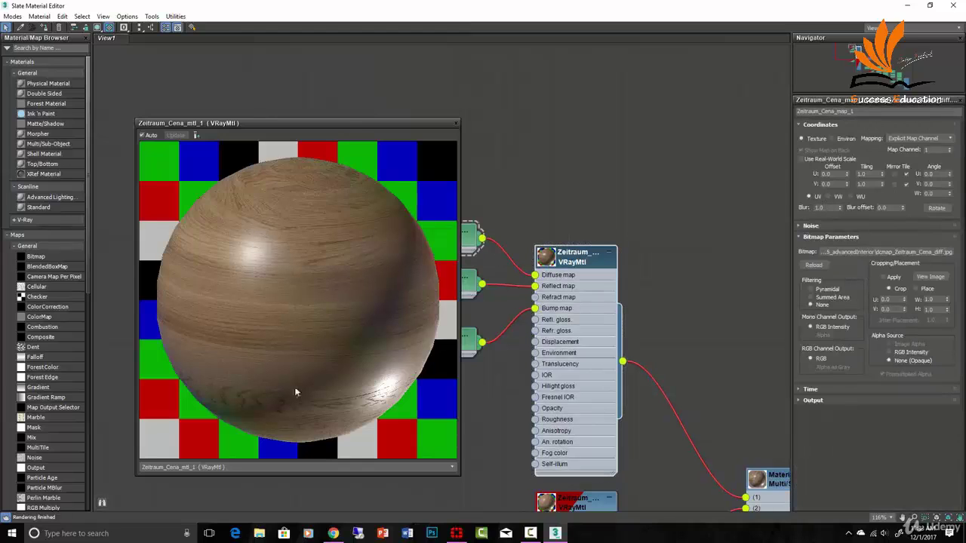
{"action": "double_click", "coordinate": [827, 208]}
{"action": "type", "text": "0.01"}
{"action": "key", "text": "Return"}
Open the bitmap in the Bump slot of Zeitraum_Cena_mtl_1 and try a Blur of 1.0.
{"action": "double_click", "coordinate": [586, 262]}
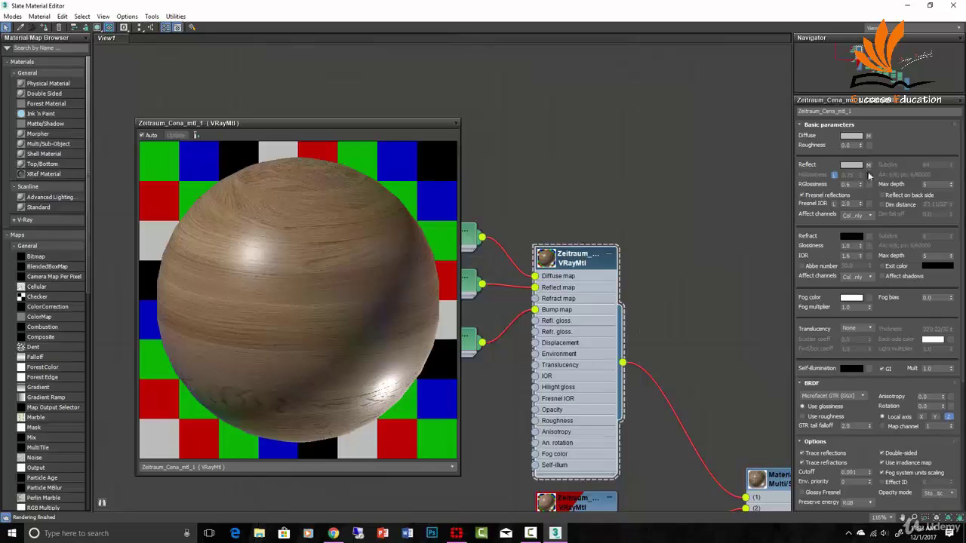
{"action": "scroll", "coordinate": [869, 164], "scroll_direction": "down", "scroll_amount": 5}
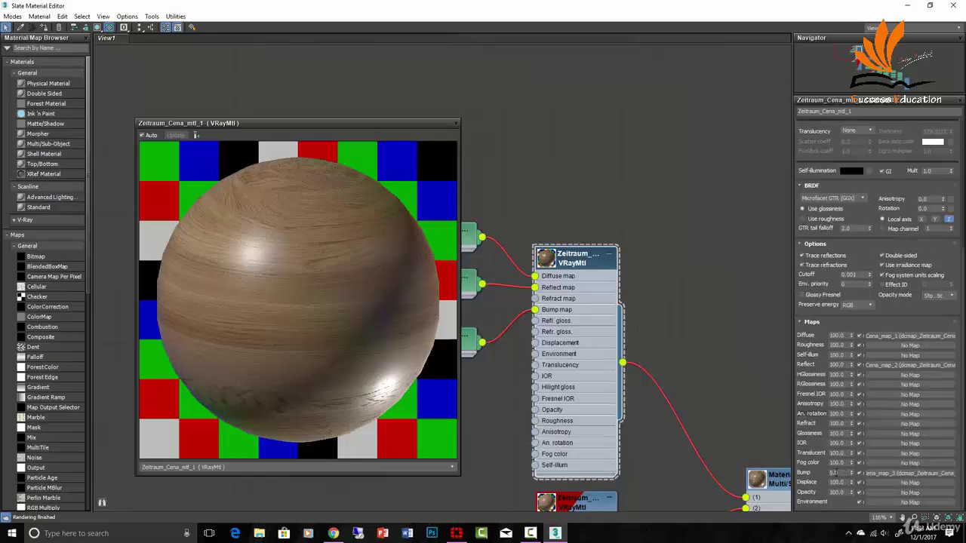
{"action": "left_click", "coordinate": [909, 473]}
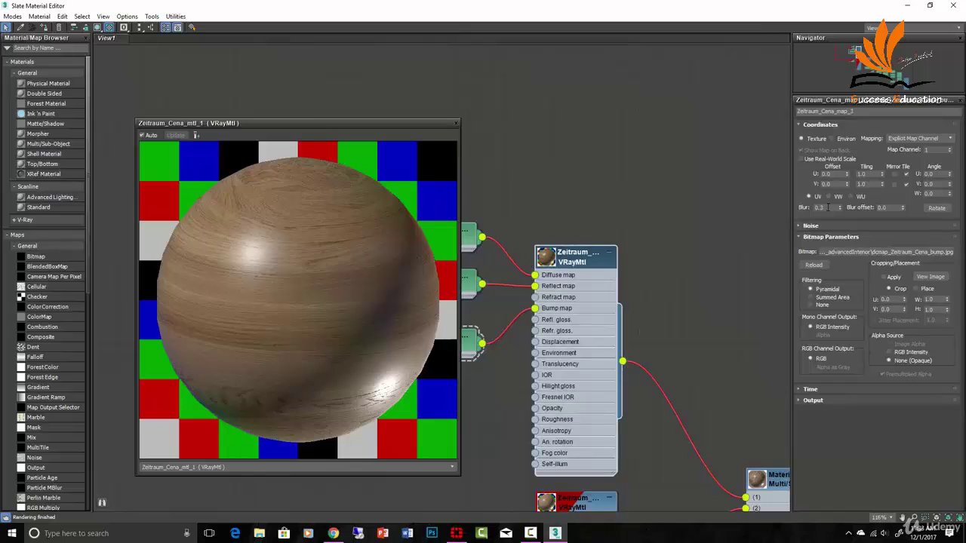
{"action": "double_click", "coordinate": [828, 207]}
{"action": "type", "text": "1"}
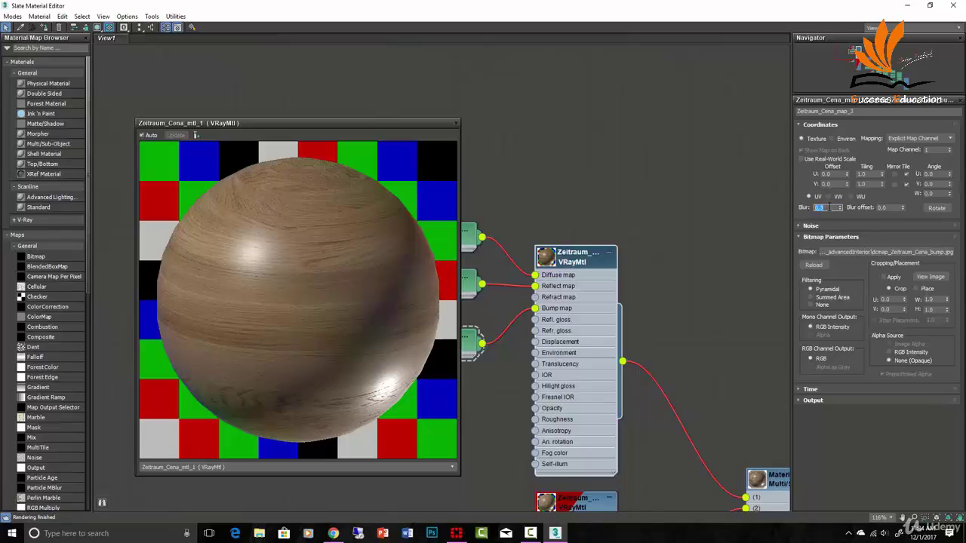
{"action": "type", "text": "1.0"}
{"action": "key", "text": "Return"}
Raise the Bump amount of Zeitraum_Cena_mtl_1 to 30 and set the bump bitmap's Blur to 0.01.
{"action": "double_click", "coordinate": [578, 255]}
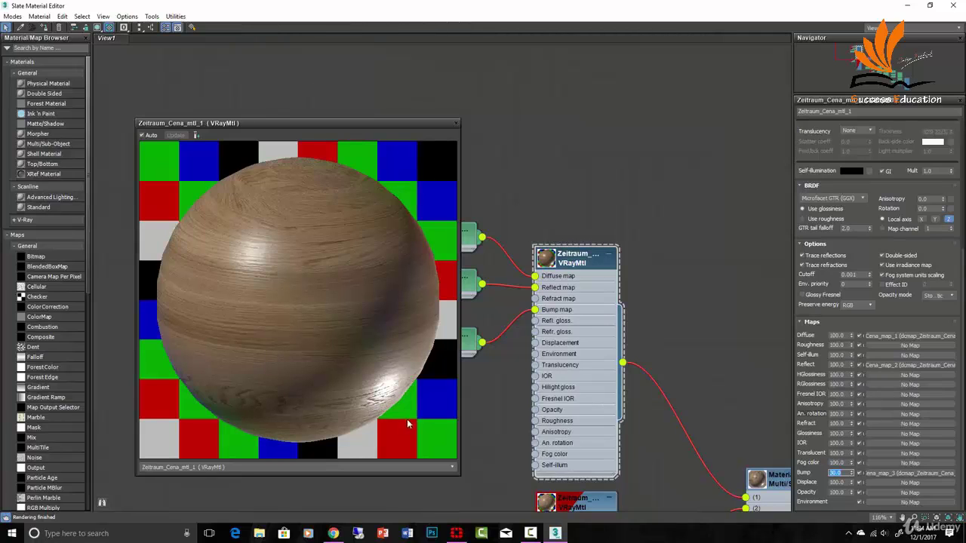
{"action": "left_click", "coordinate": [888, 477]}
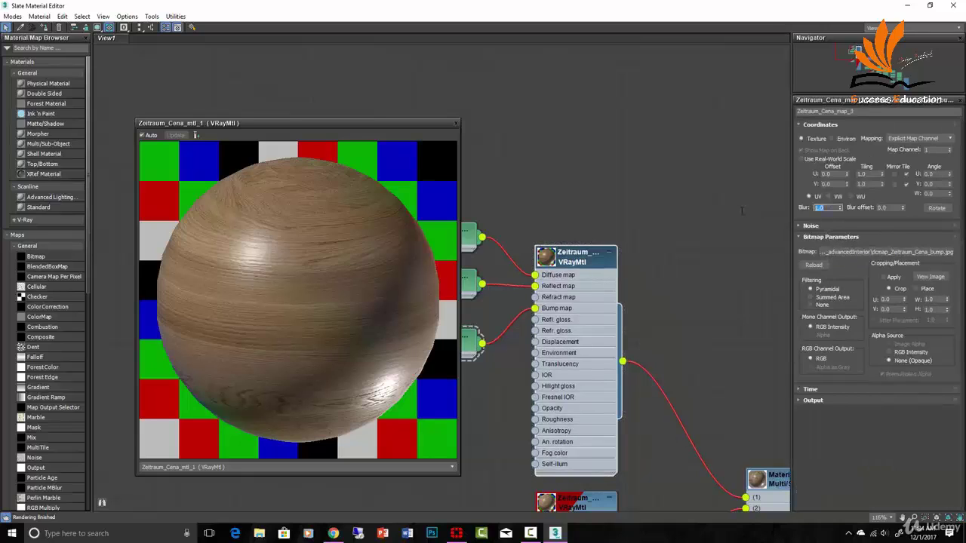
{"action": "type", "text": "0.01"}
{"action": "key", "text": "Return"}
Restore the Bump amount of Zeitraum_Cena_mtl_1 to 5.0 and close the enlarged material preview.
{"action": "double_click", "coordinate": [569, 258]}
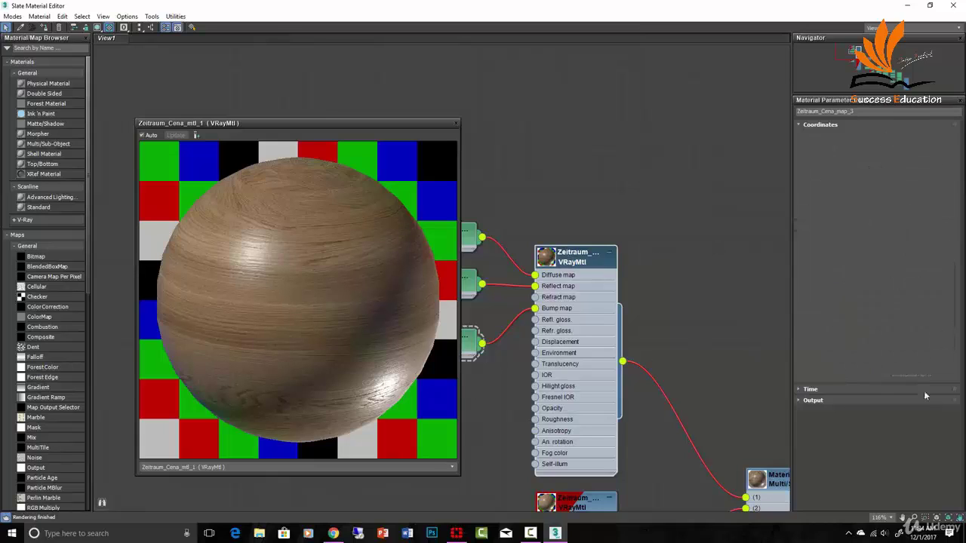
{"action": "scroll", "coordinate": [850, 449], "scroll_direction": "down", "scroll_amount": 2}
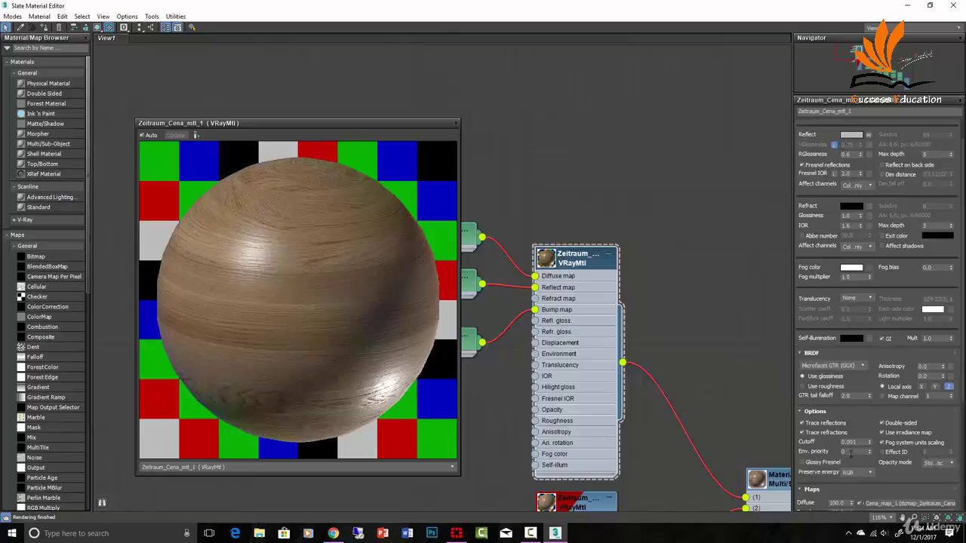
{"action": "scroll", "coordinate": [850, 452], "scroll_direction": "down", "scroll_amount": 5}
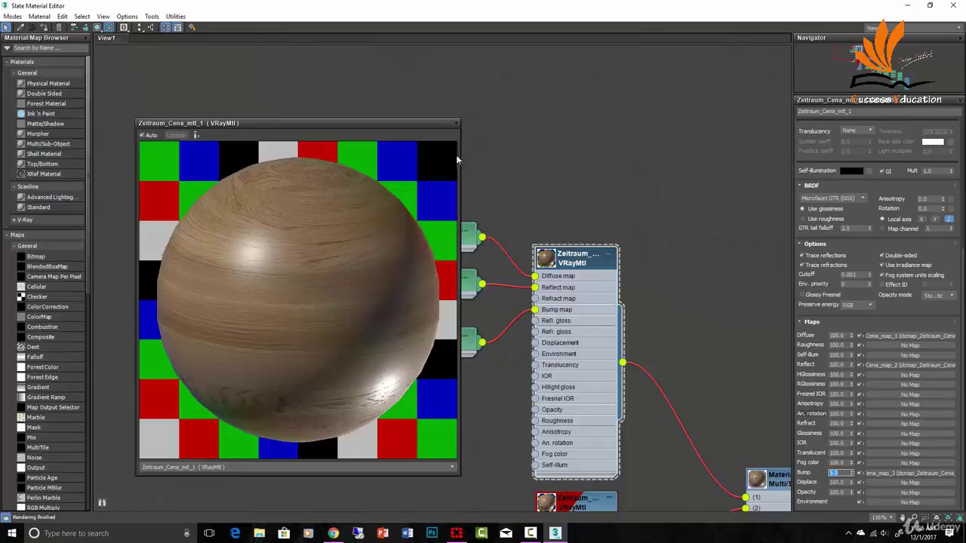
{"action": "left_click", "coordinate": [456, 123]}
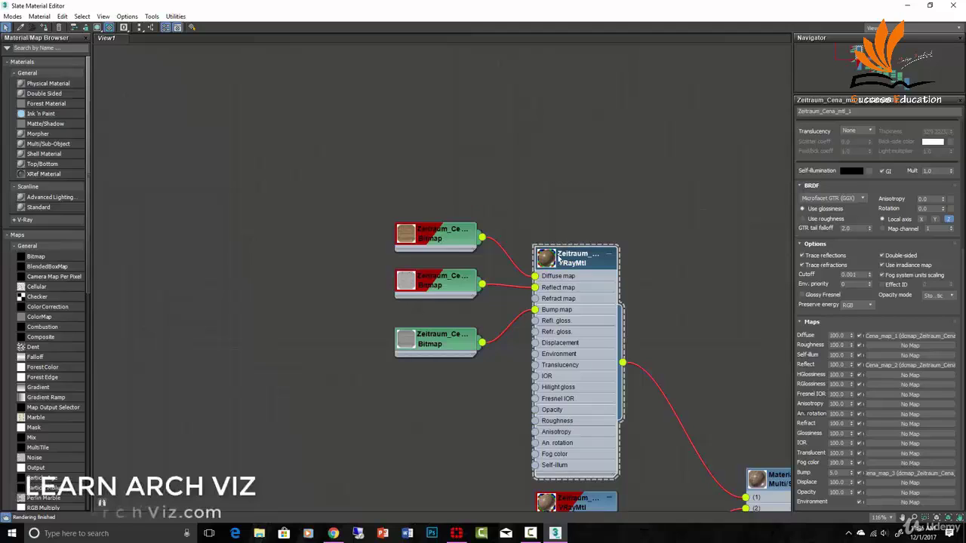
{"action": "scroll", "coordinate": [649, 267], "scroll_direction": "down", "scroll_amount": 2}
{"action": "scroll", "coordinate": [670, 285], "scroll_direction": "down", "scroll_amount": 1}
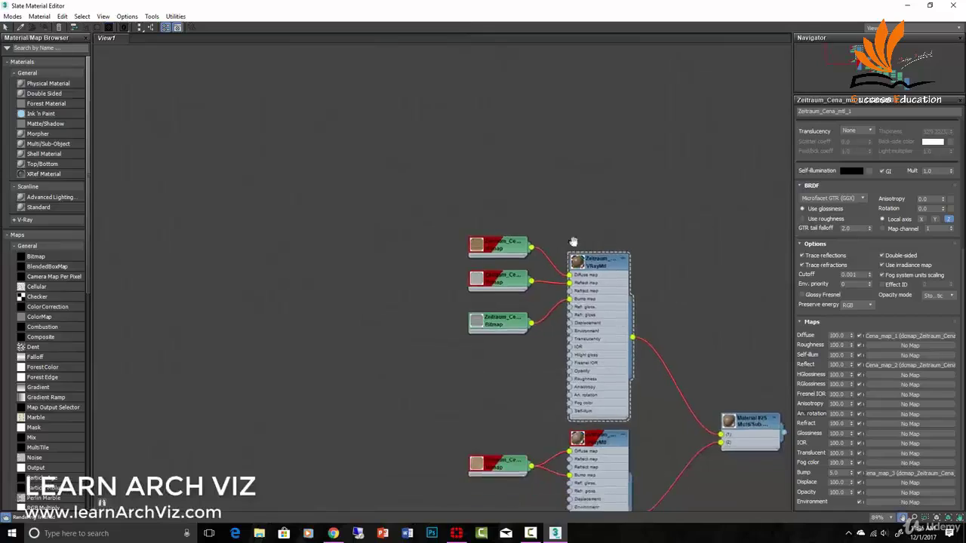
{"action": "middle_click_drag", "start_coordinate": [571, 241], "coordinate": [526, 218]}
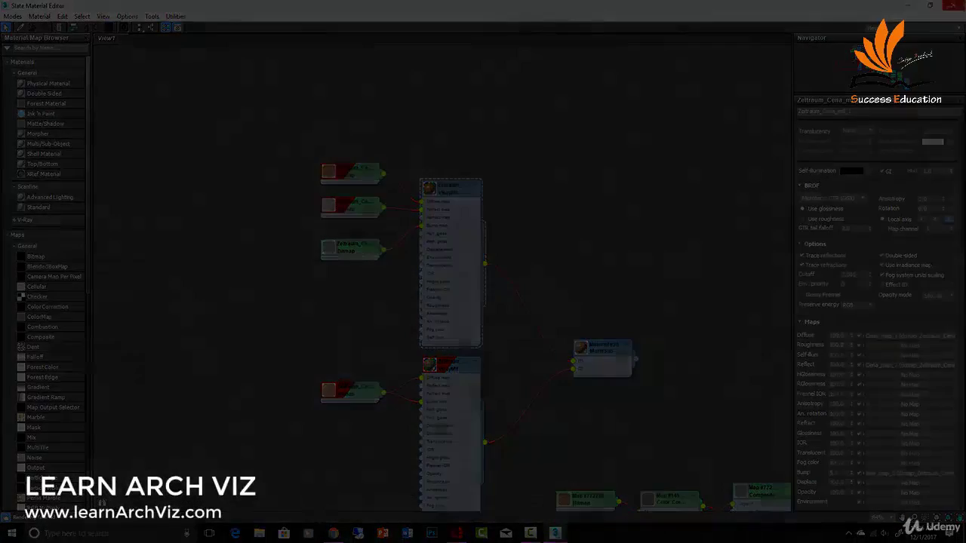